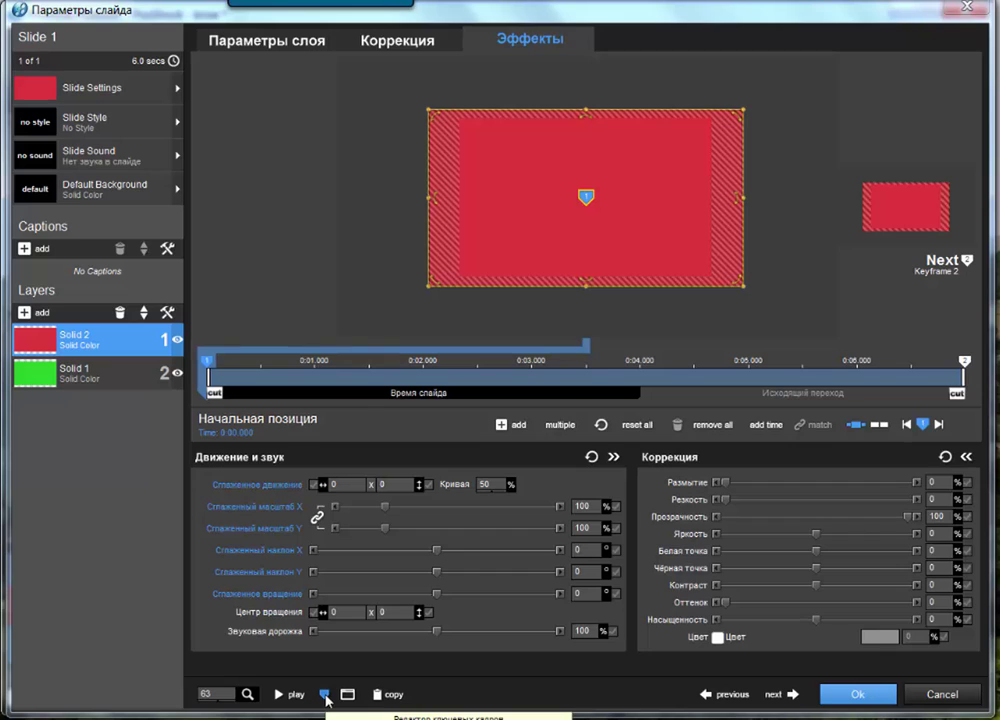
Set the slide time to 4 seconds and the outgoing transition to 0 in the Keyframe Editor, checking the timing for Solid 1 as well.
{"action": "left_click", "coordinate": [325, 695]}
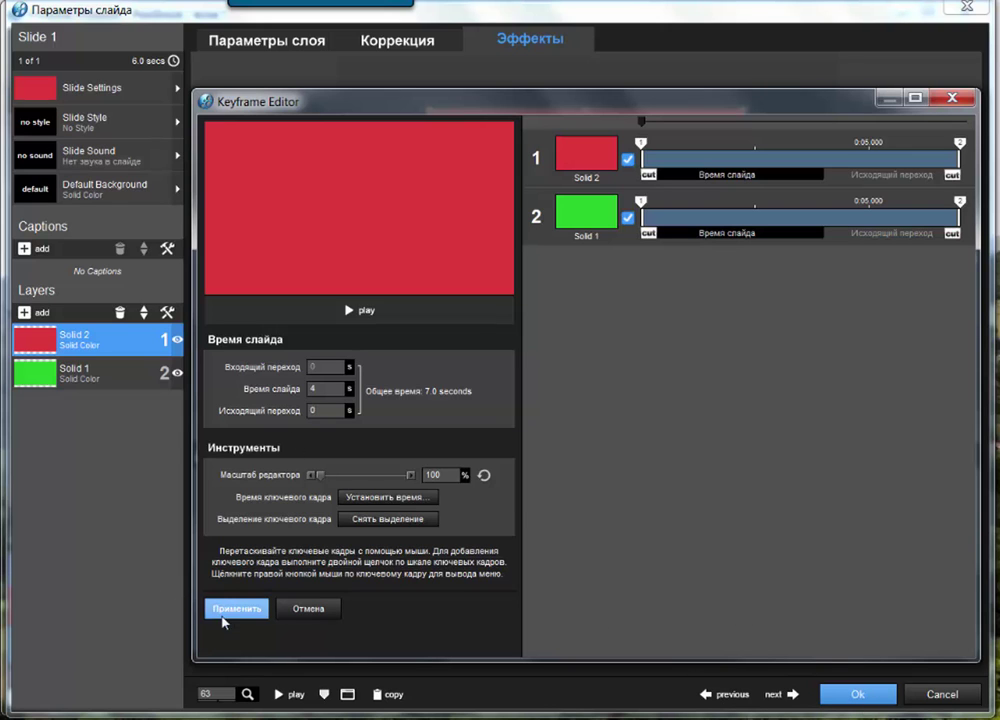
{"action": "left_click", "coordinate": [238, 609]}
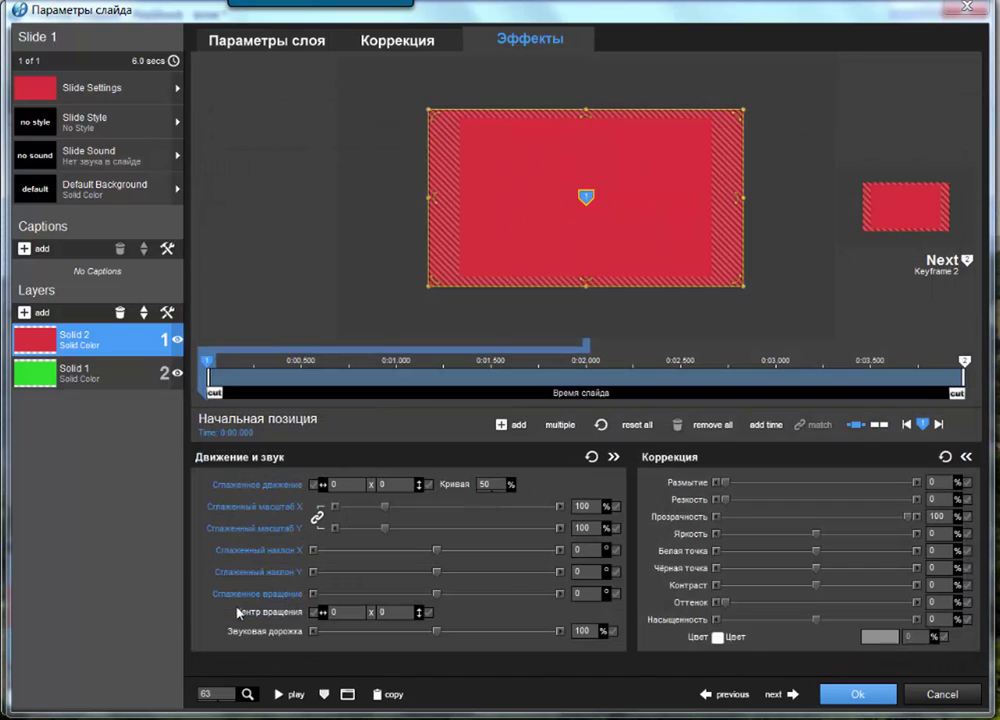
{"action": "left_click", "coordinate": [99, 377]}
{"action": "left_click", "coordinate": [346, 694]}
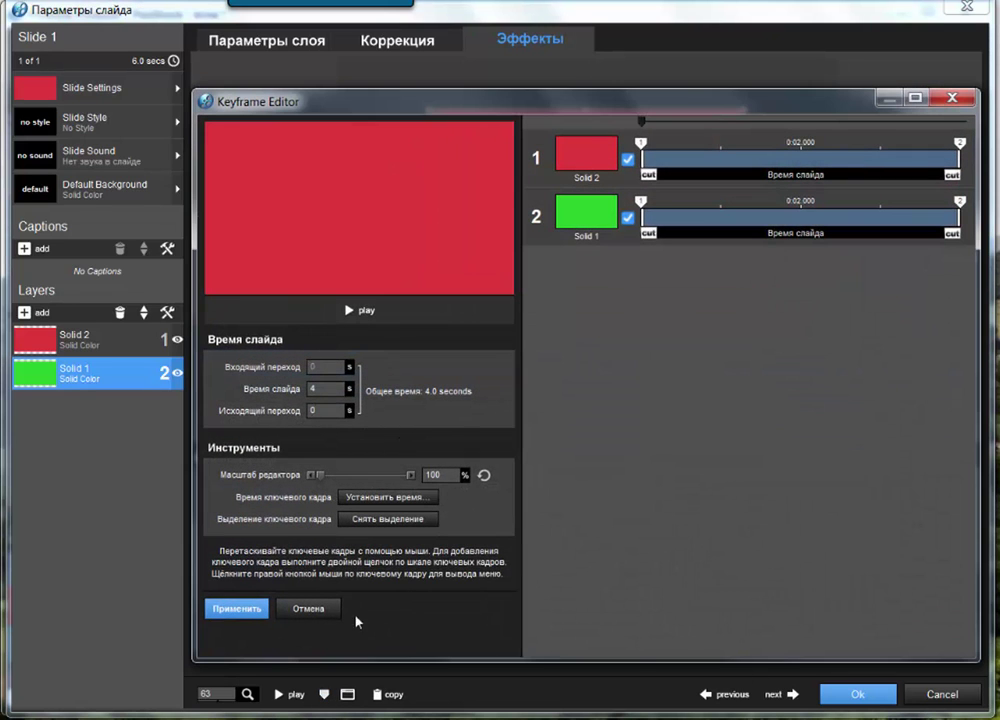
{"action": "left_click", "coordinate": [238, 609]}
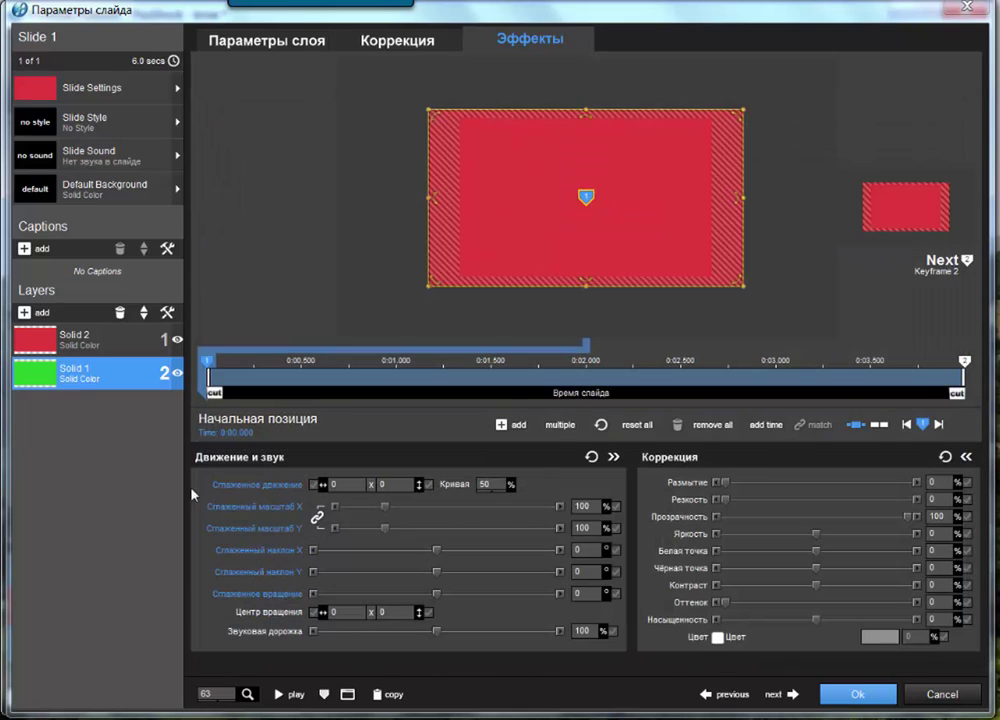
Use the Solid 2 layer as the transition source and the Solid 1 layer as the transition destination.
{"action": "right_click", "coordinate": [115, 345]}
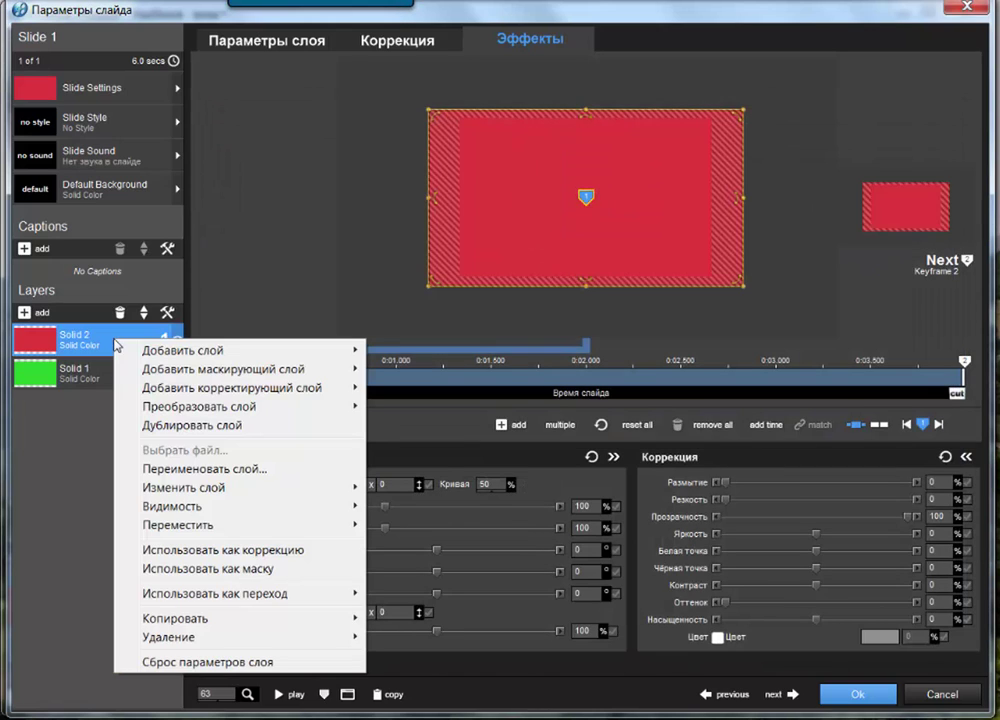
{"action": "mouse_move", "coordinate": [234, 597]}
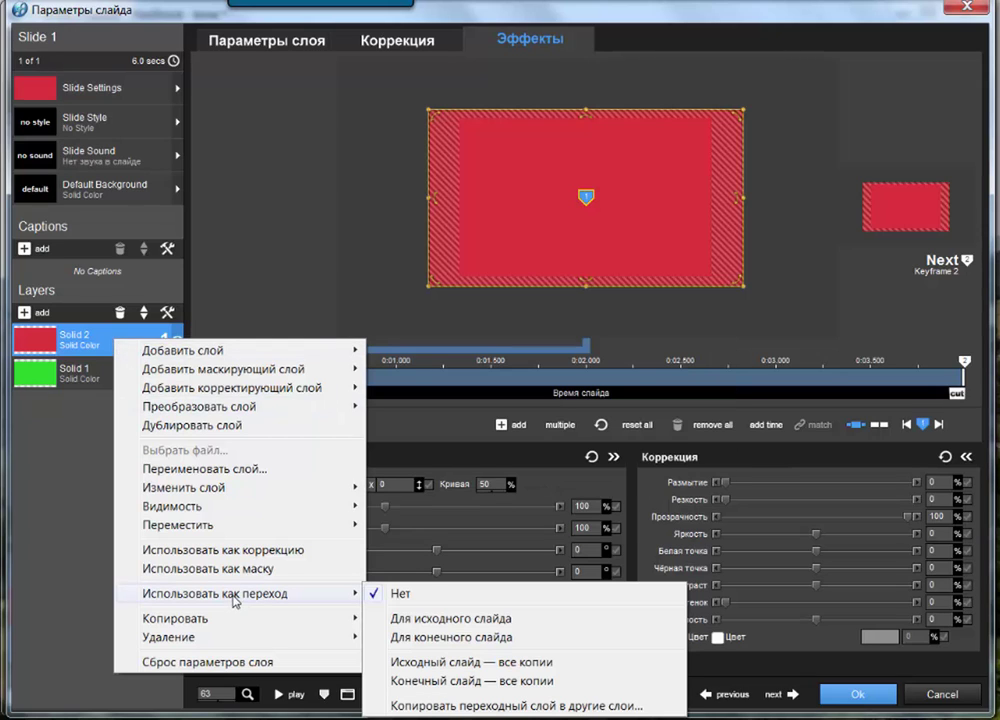
{"action": "left_click", "coordinate": [484, 628]}
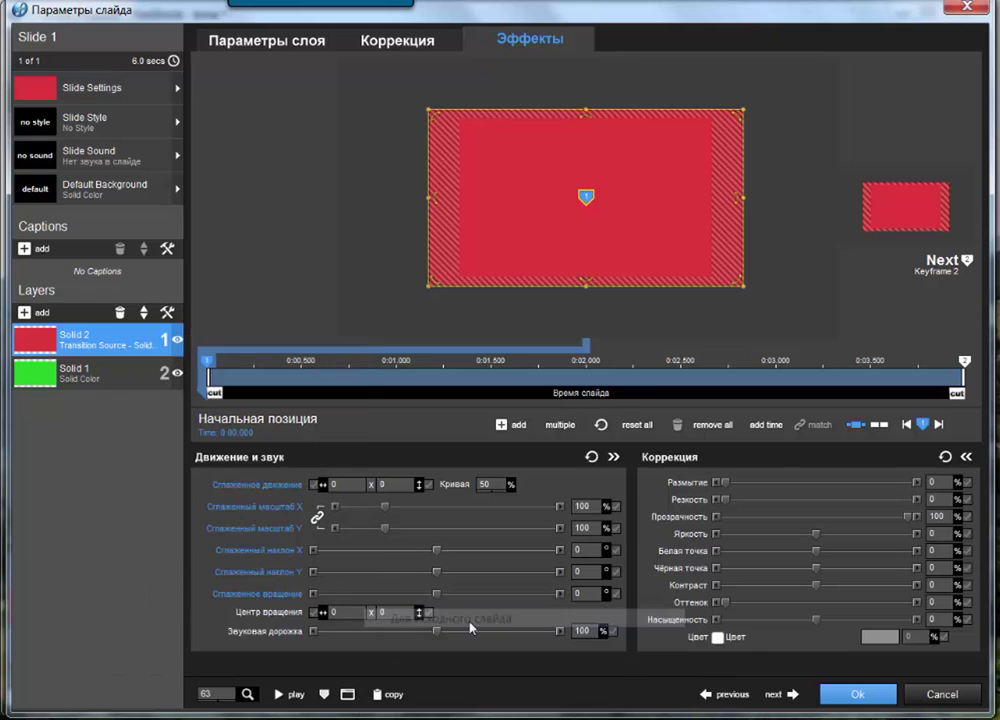
{"action": "right_click", "coordinate": [86, 376]}
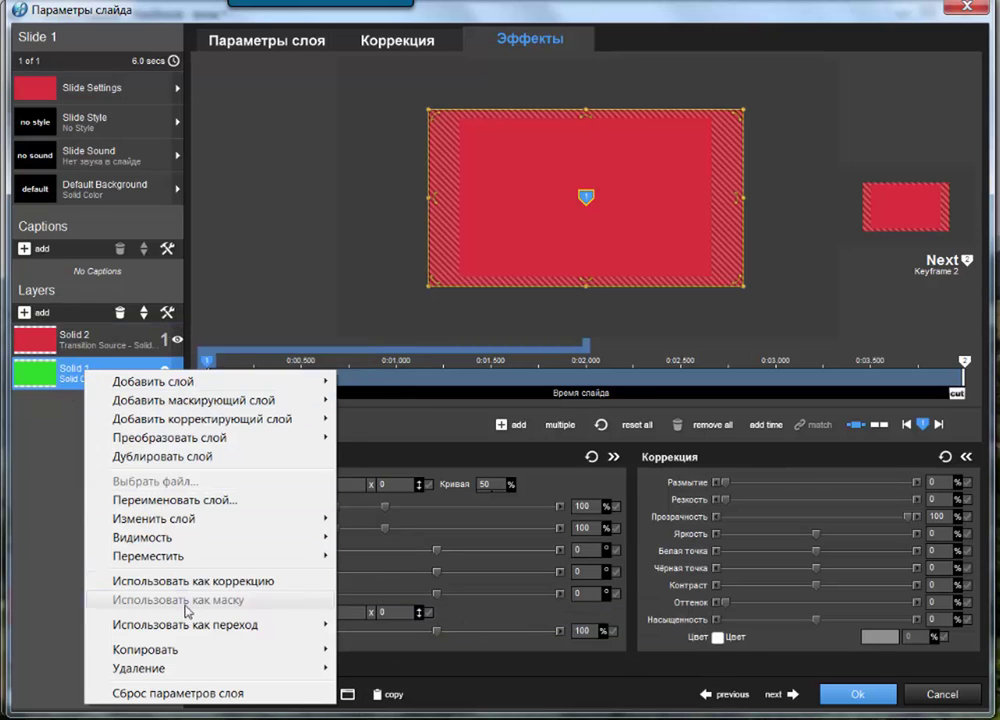
{"action": "mouse_move", "coordinate": [192, 630]}
{"action": "left_click", "coordinate": [560, 604]}
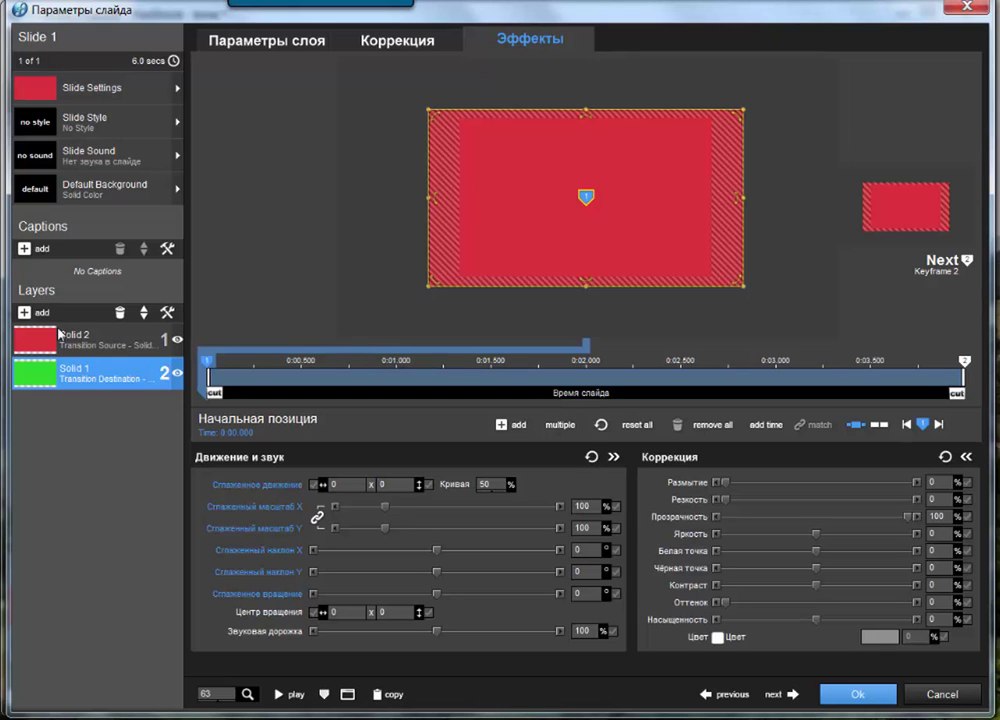
Add the image 16314042.png as a layer and move it above the Solid 2 layer.
{"action": "left_click", "coordinate": [27, 314]}
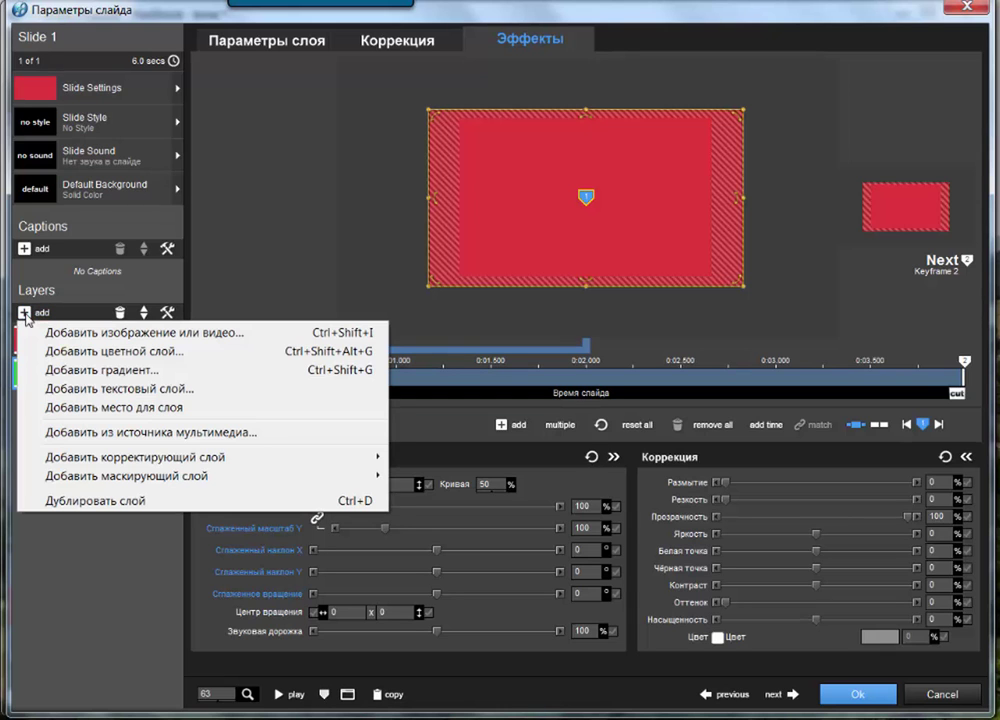
{"action": "left_click", "coordinate": [128, 335]}
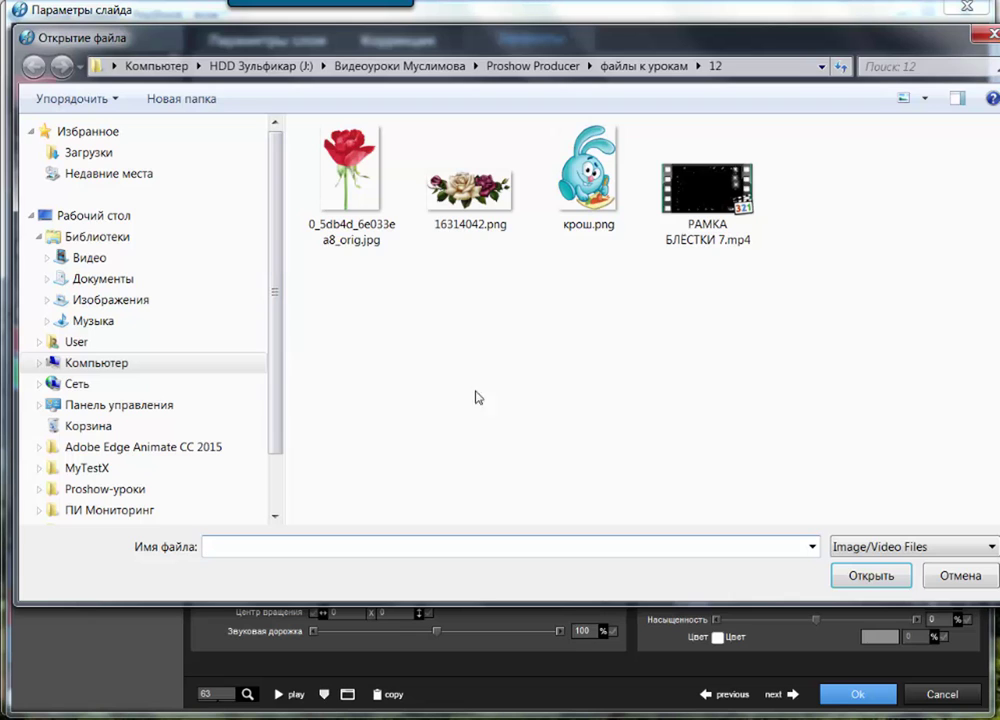
{"action": "left_click", "coordinate": [474, 146]}
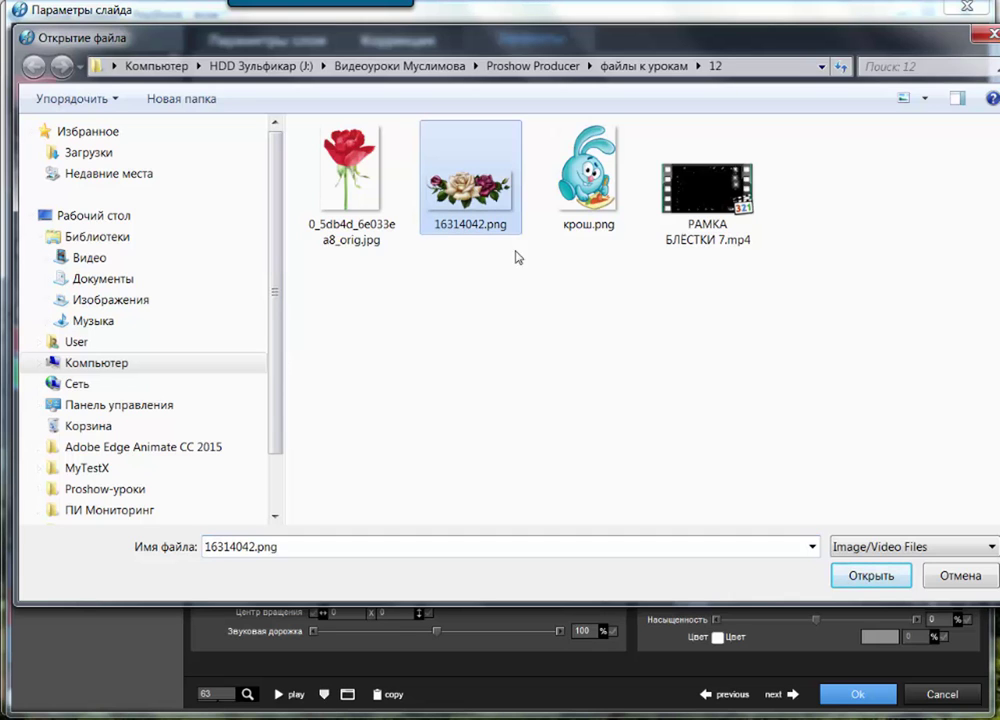
{"action": "left_click", "coordinate": [884, 580]}
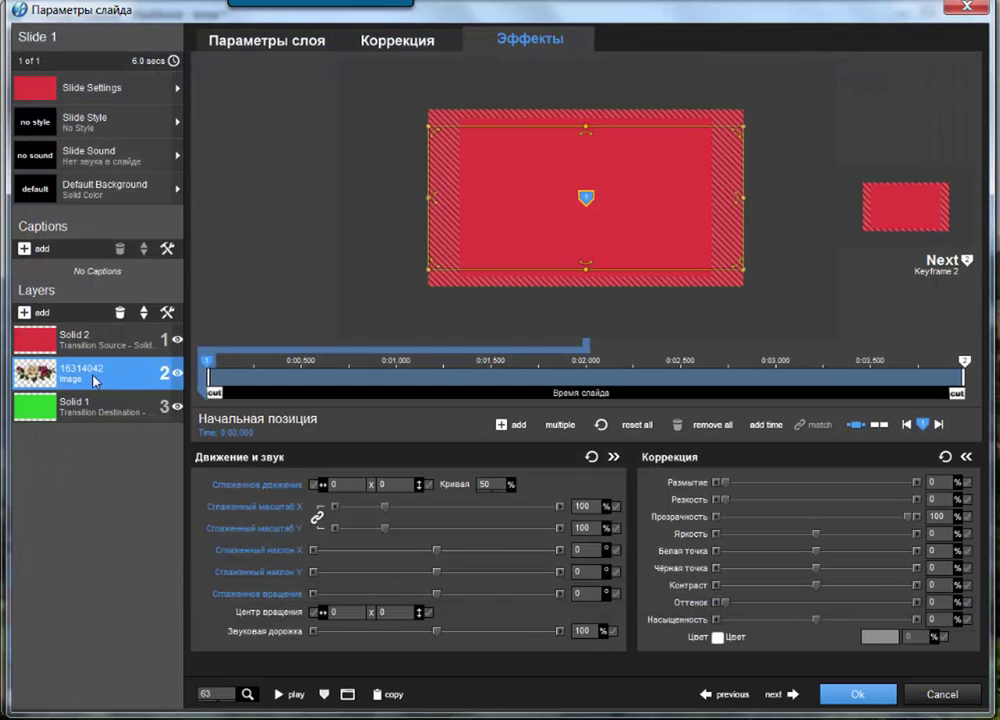
{"action": "left_click", "coordinate": [145, 312]}
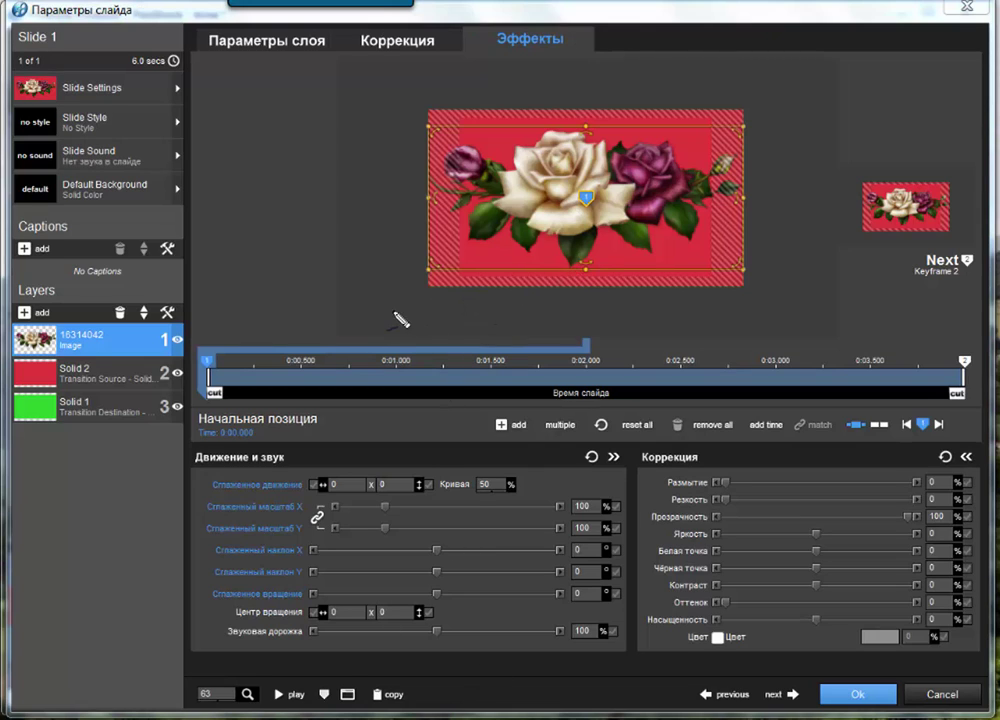
{"action": "mouse_move", "coordinate": [408, 307]}
{"action": "left_mouse_down"}
{"action": "mouse_move", "coordinate": [523, 240]}
{"action": "mouse_move", "coordinate": [725, 155]}
{"action": "mouse_move", "coordinate": [760, 122]}
{"action": "mouse_move", "coordinate": [734, 145]}
{"action": "mouse_move", "coordinate": [726, 138]}
{"action": "mouse_move", "coordinate": [750, 128]}
{"action": "mouse_move", "coordinate": [731, 172]}
{"action": "left_mouse_up"}
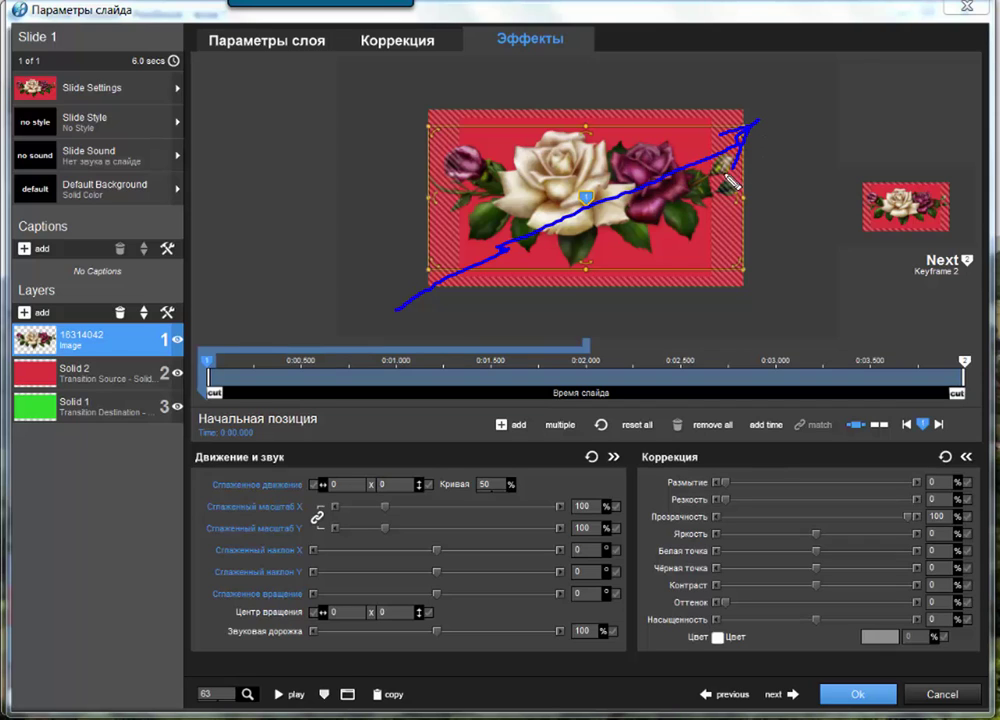
{"action": "key", "text": "Escape"}
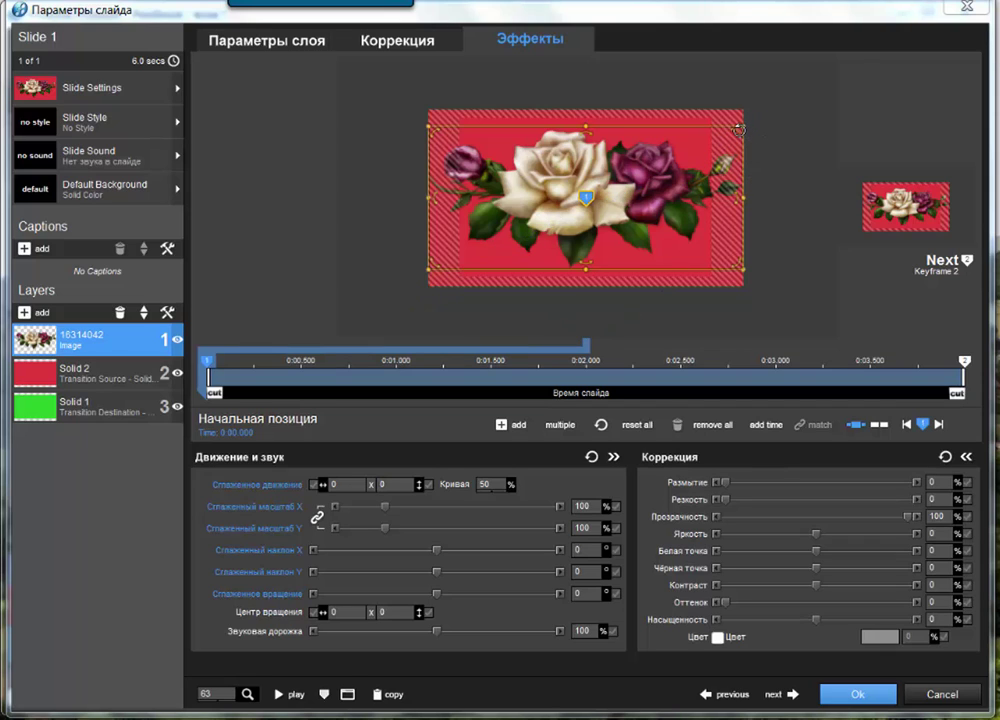
At the roses layer's starting keyframe, rotate it to about 41°, shrink it to 60% and place it off the slide's lower-left corner.
{"action": "left_click_drag", "start_coordinate": [738, 128], "coordinate": [750, 245]}
{"action": "left_click_drag", "start_coordinate": [596, 234], "coordinate": [403, 350]}
{"action": "scroll", "coordinate": [455, 325], "scroll_direction": "down", "scroll_amount": 5}
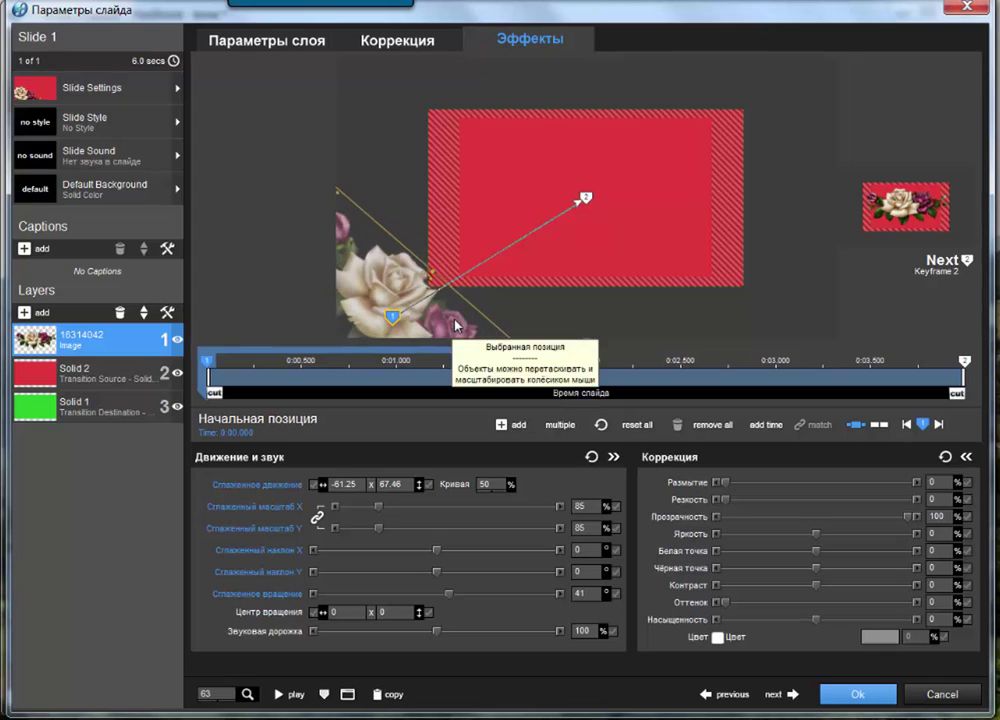
{"action": "scroll", "coordinate": [455, 325], "scroll_direction": "down", "scroll_amount": 2}
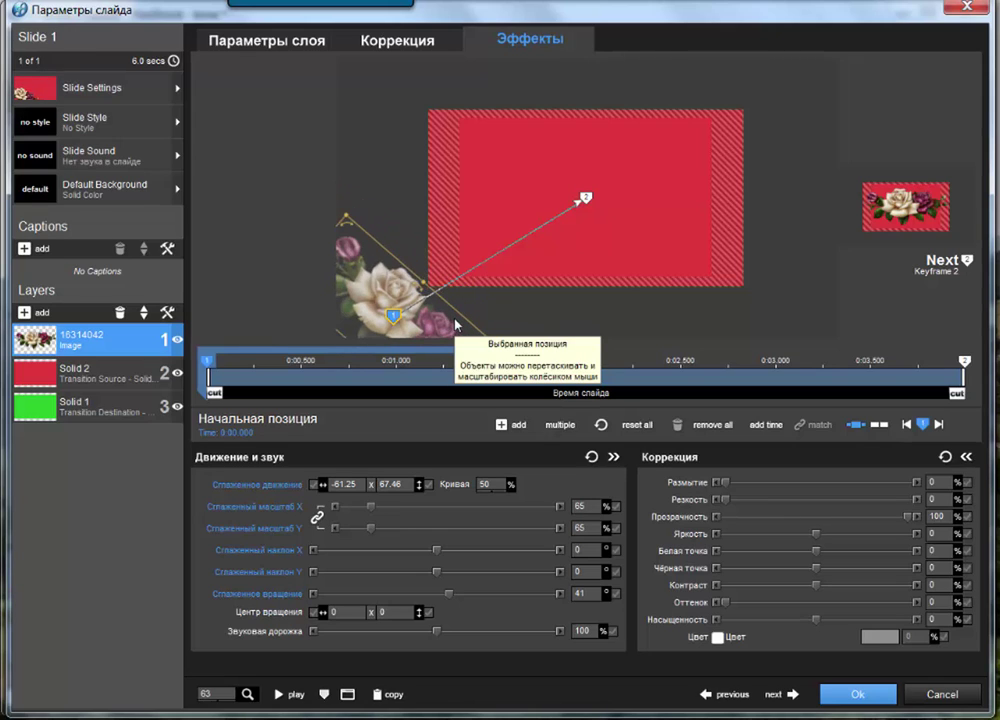
{"action": "scroll", "coordinate": [455, 325], "scroll_direction": "down", "scroll_amount": 1}
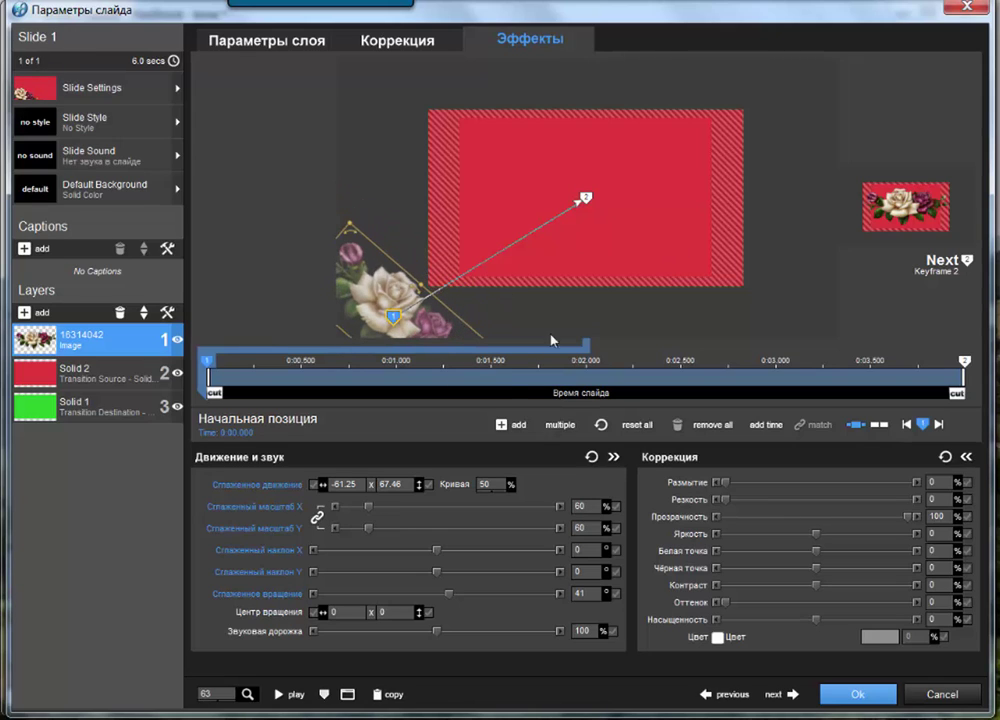
At the roses layer's ending keyframe, rotate it to about 39°, scale it to 80% and place it beyond the slide's upper-right corner.
{"action": "left_click", "coordinate": [965, 366]}
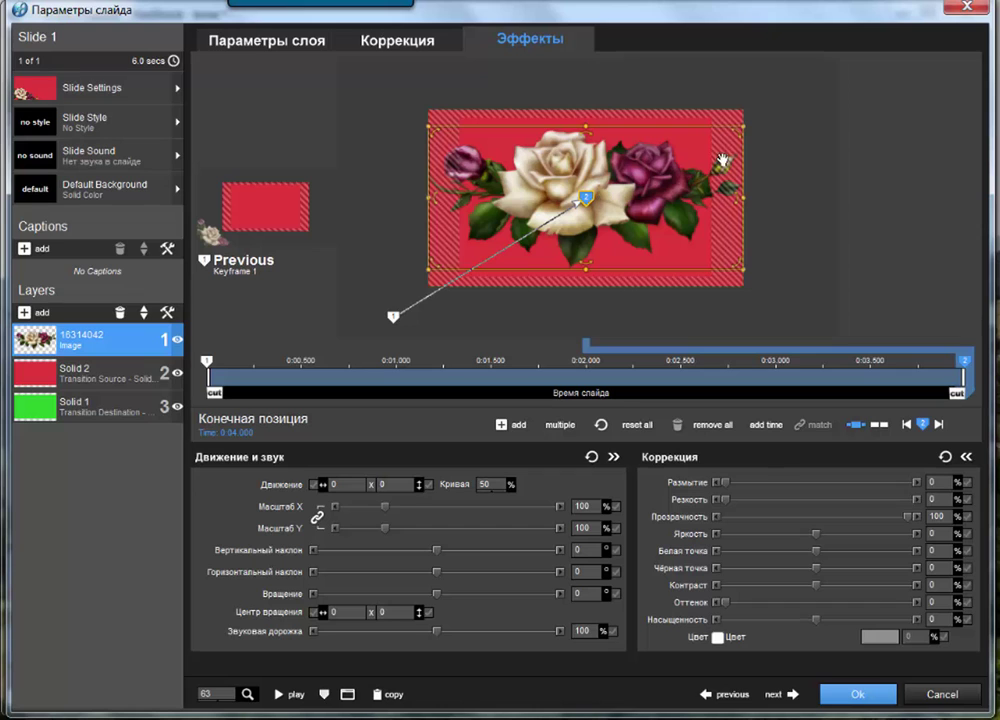
{"action": "left_click_drag", "start_coordinate": [585, 199], "coordinate": [708, 138]}
{"action": "left_click_drag", "start_coordinate": [571, 197], "coordinate": [558, 85]}
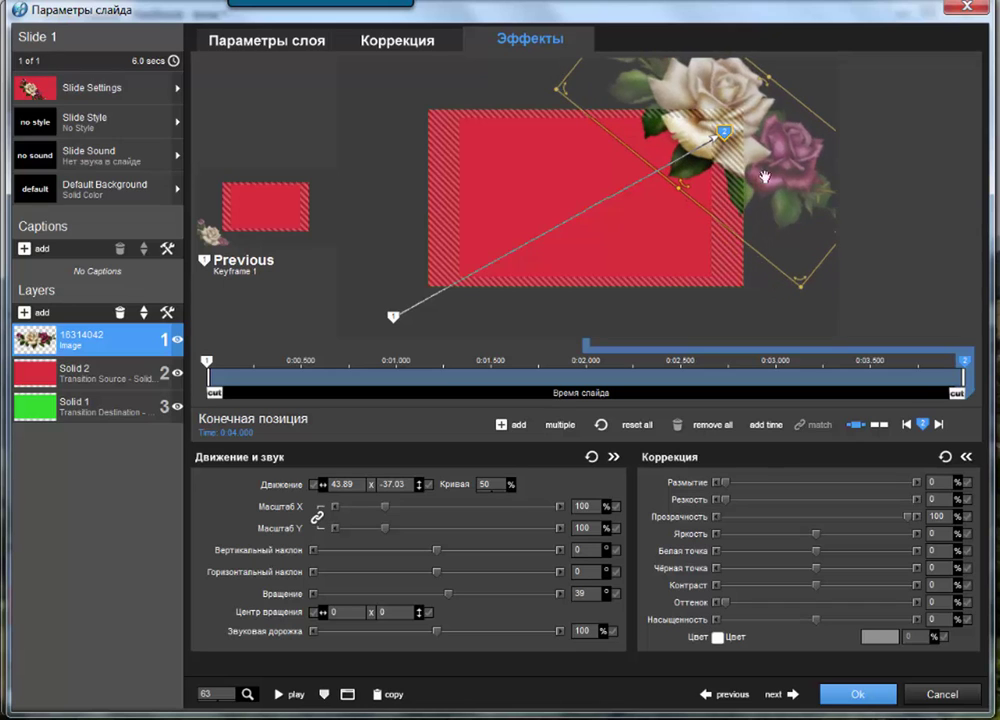
{"action": "left_click_drag", "start_coordinate": [763, 177], "coordinate": [825, 146]}
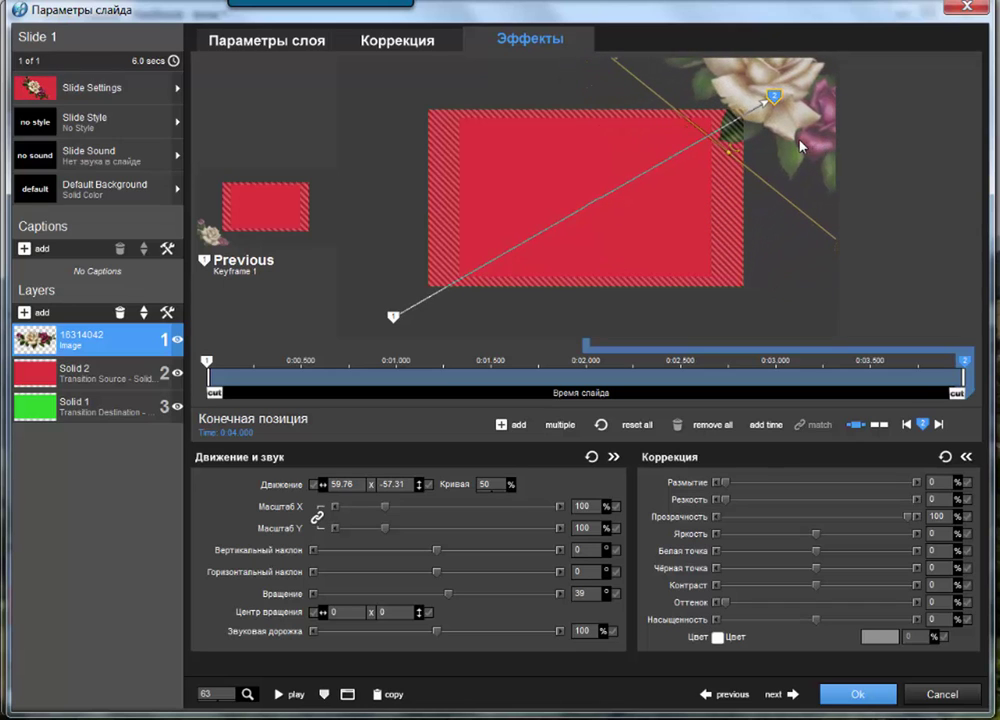
{"action": "scroll", "coordinate": [797, 150], "scroll_direction": "down", "scroll_amount": 2}
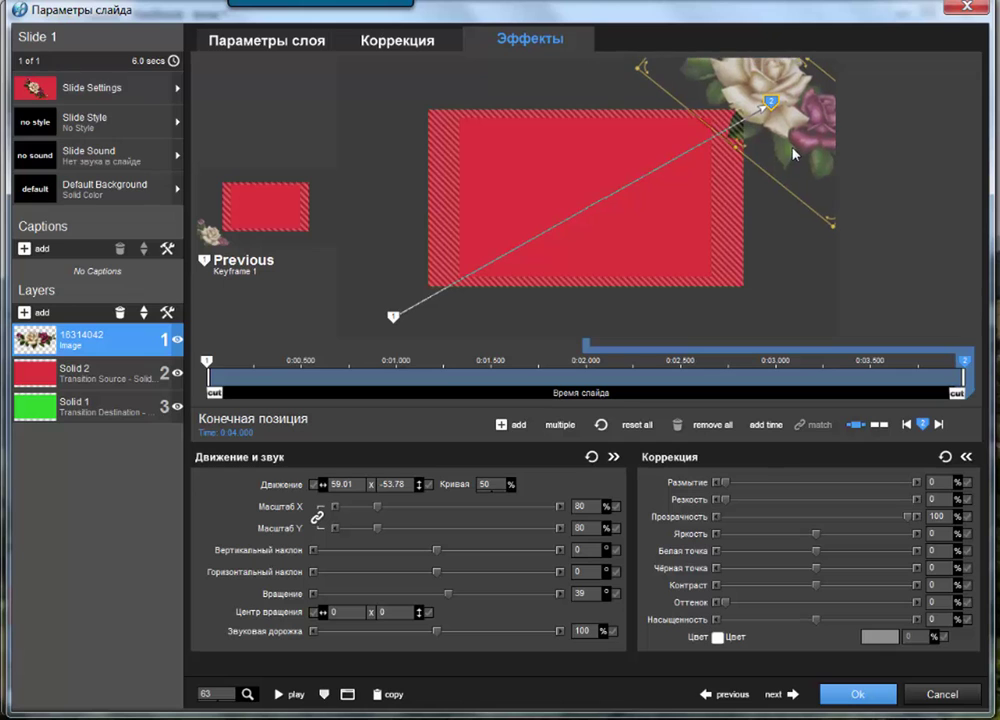
Preview the roses' diagonal motion by scrubbing through the slide's timeline.
{"action": "left_click", "coordinate": [230, 372]}
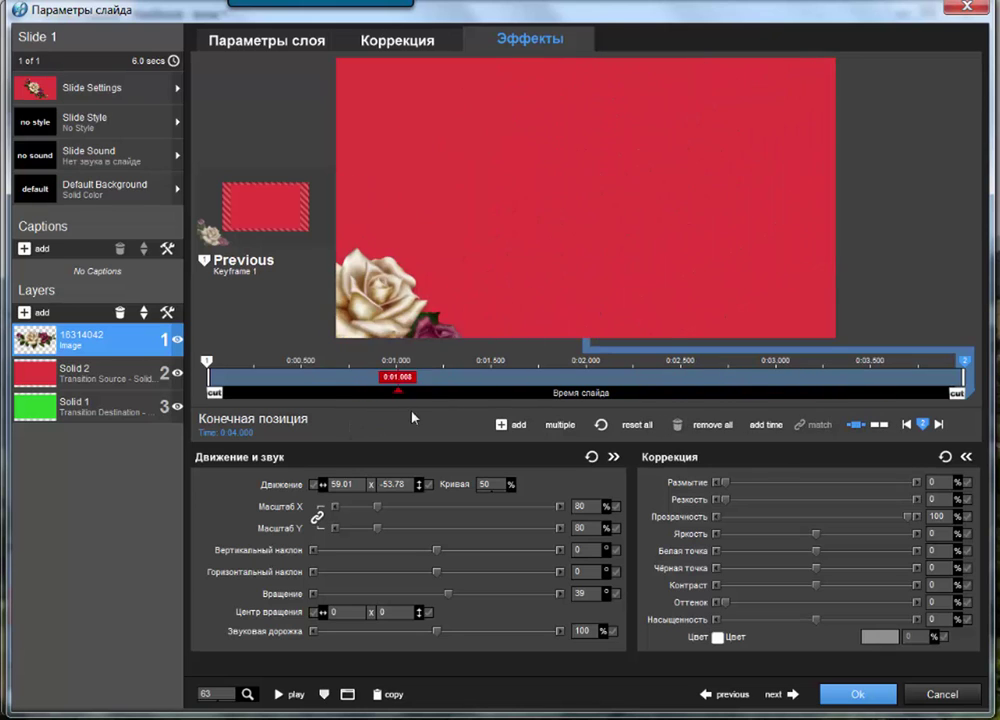
{"action": "mouse_move", "coordinate": [697, 392]}
{"action": "left_mouse_down"}
{"action": "mouse_move", "coordinate": [859, 392]}
{"action": "mouse_move", "coordinate": [629, 400]}
{"action": "mouse_move", "coordinate": [701, 379]}
{"action": "mouse_move", "coordinate": [911, 381]}
{"action": "left_mouse_up"}
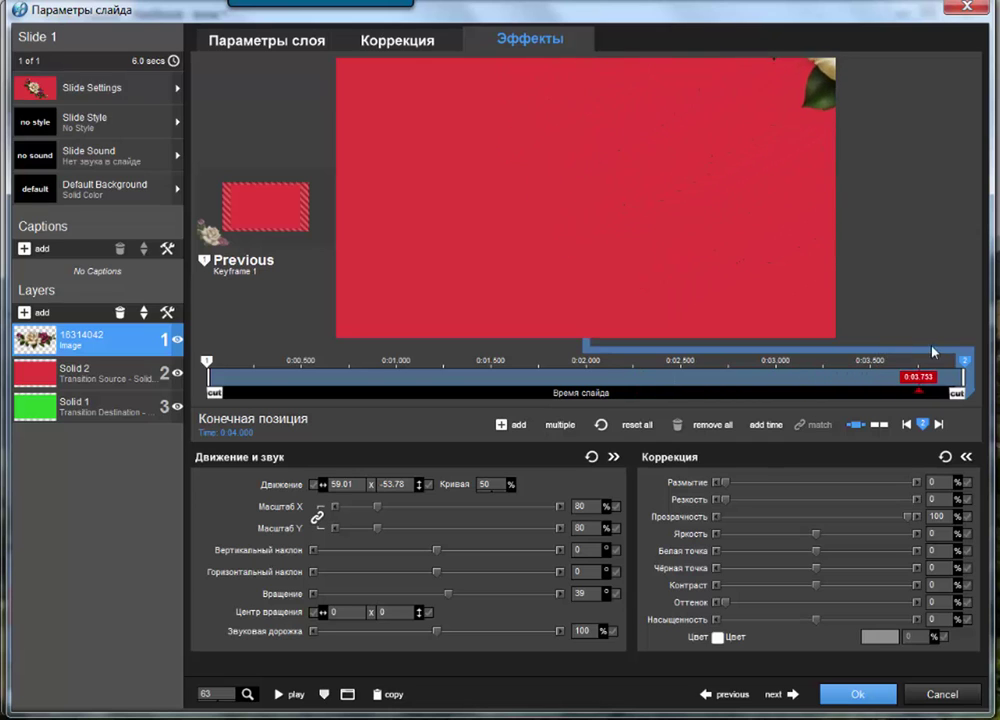
{"action": "left_click_drag", "start_coordinate": [815, 390], "coordinate": [212, 380]}
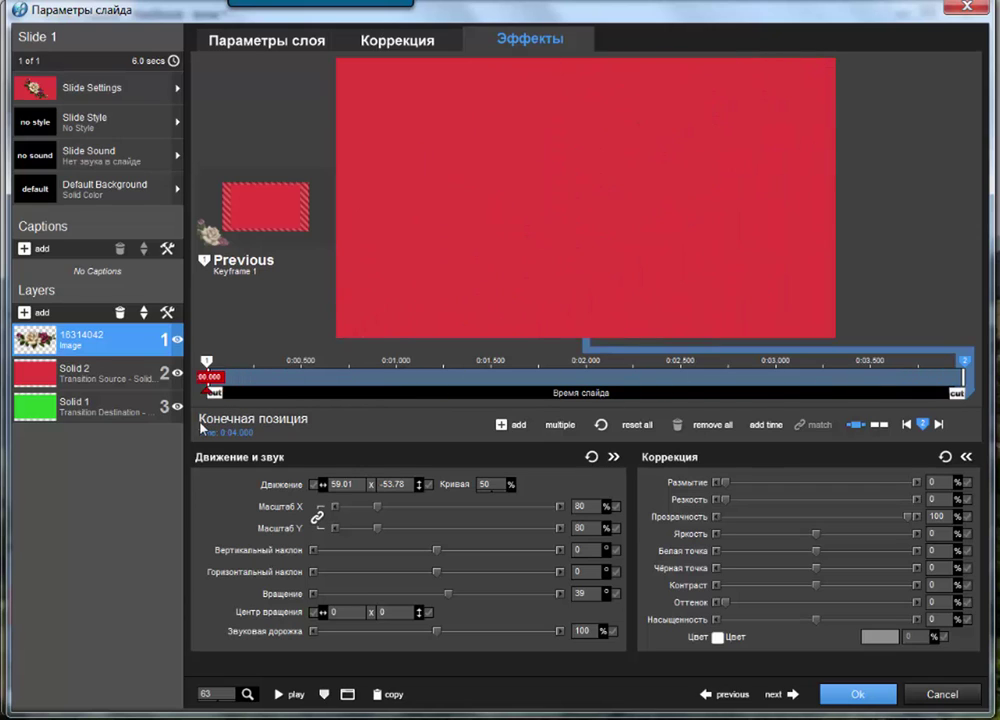
Give the Solid 2 layer's ending keyframe the diagonal wipe transition that runs toward the upper-right corner.
{"action": "left_click", "coordinate": [128, 378]}
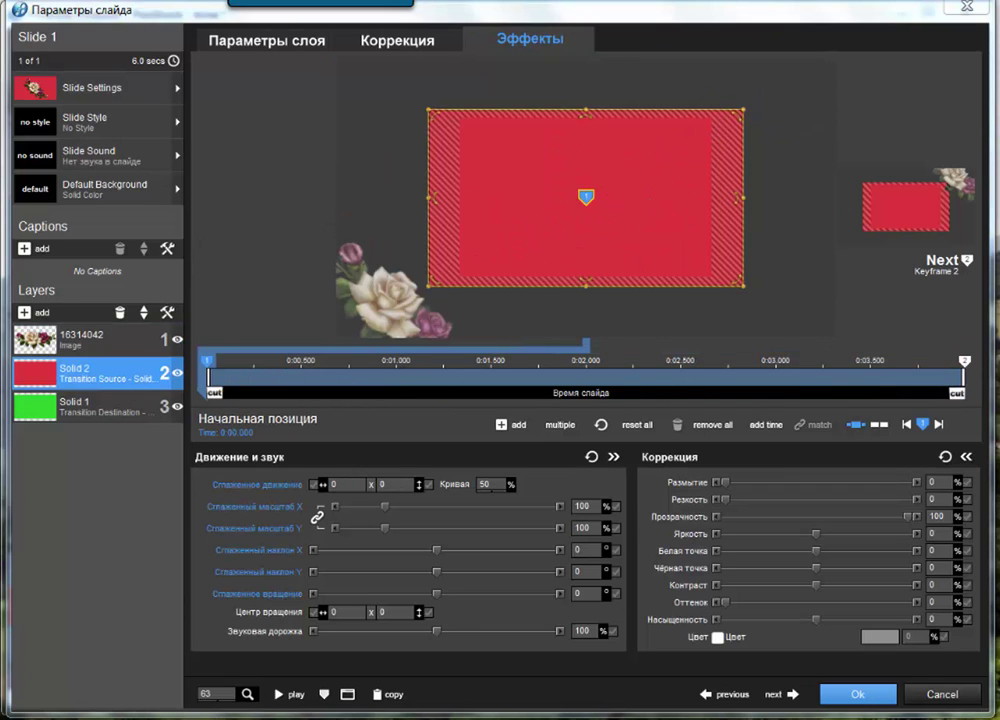
{"action": "left_click", "coordinate": [263, 391]}
{"action": "left_click_drag", "start_coordinate": [300, 394], "coordinate": [222, 442]}
{"action": "left_click", "coordinate": [222, 440]}
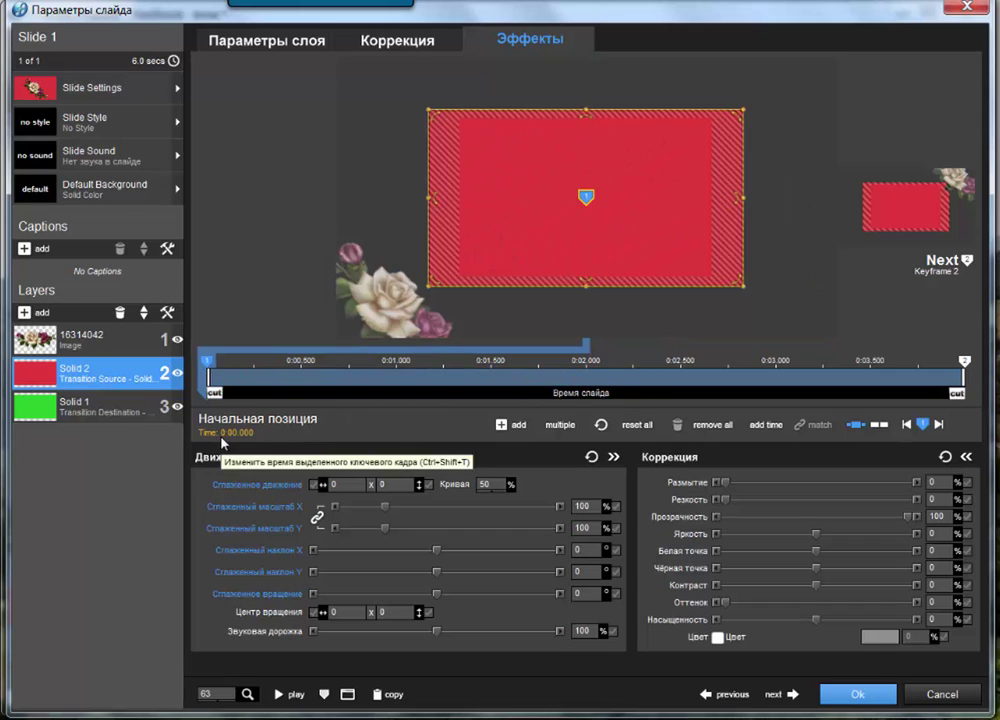
{"action": "left_click", "coordinate": [957, 395]}
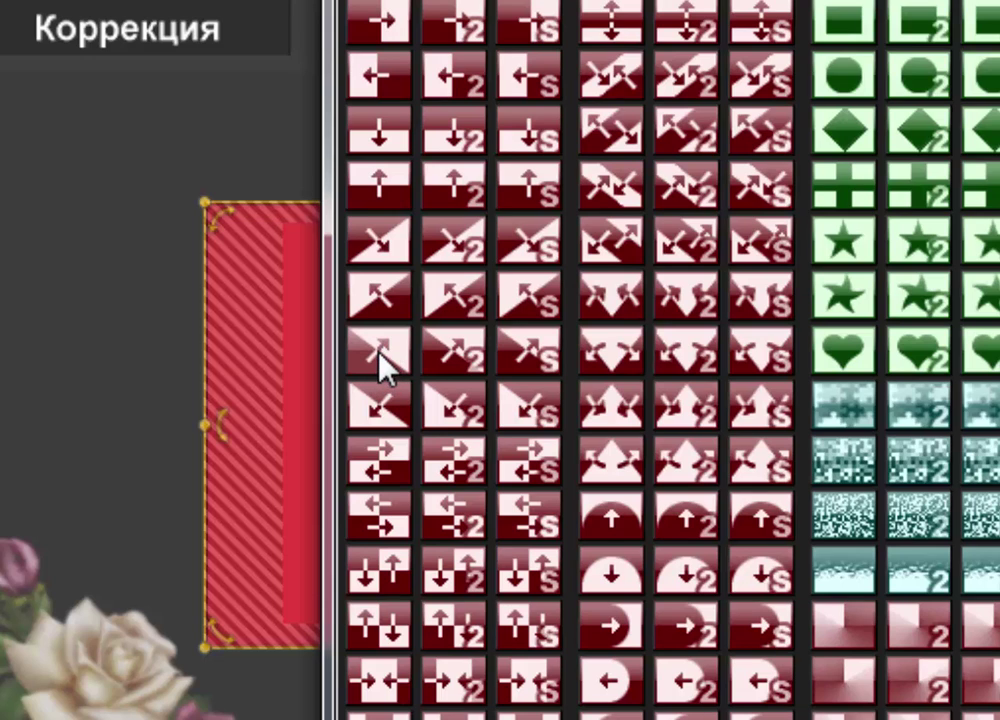
{"action": "left_click", "coordinate": [378, 352]}
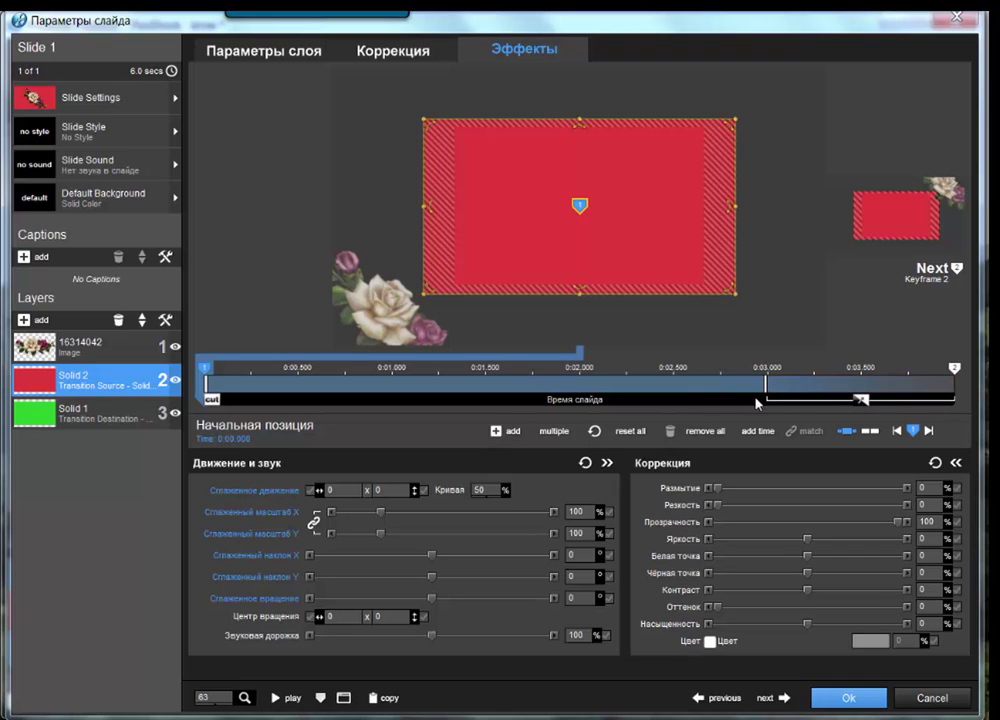
Move Solid 2's ending keyframe to 0:03.230, stretch its outgoing wipe to begin at about 0.8 s, and accept the slide settings.
{"action": "mouse_move", "coordinate": [243, 403]}
{"action": "left_mouse_down"}
{"action": "mouse_move", "coordinate": [706, 428]}
{"action": "mouse_move", "coordinate": [886, 424]}
{"action": "mouse_move", "coordinate": [821, 424]}
{"action": "mouse_move", "coordinate": [751, 399]}
{"action": "left_mouse_up"}
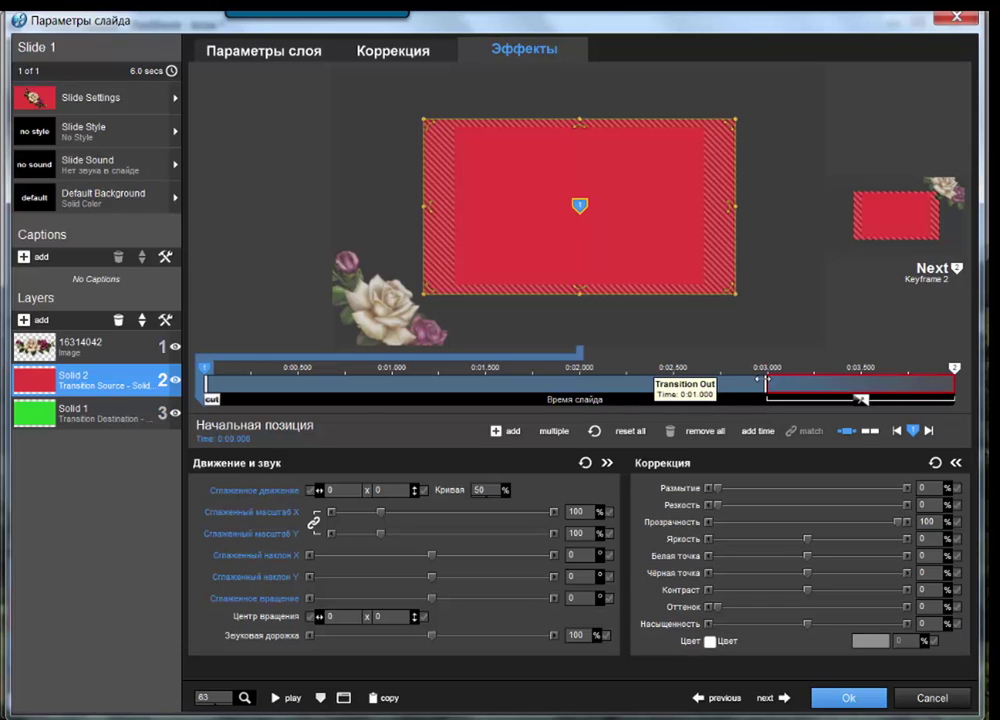
{"action": "left_click_drag", "start_coordinate": [766, 381], "coordinate": [417, 381]}
{"action": "left_click_drag", "start_coordinate": [945, 366], "coordinate": [810, 366]}
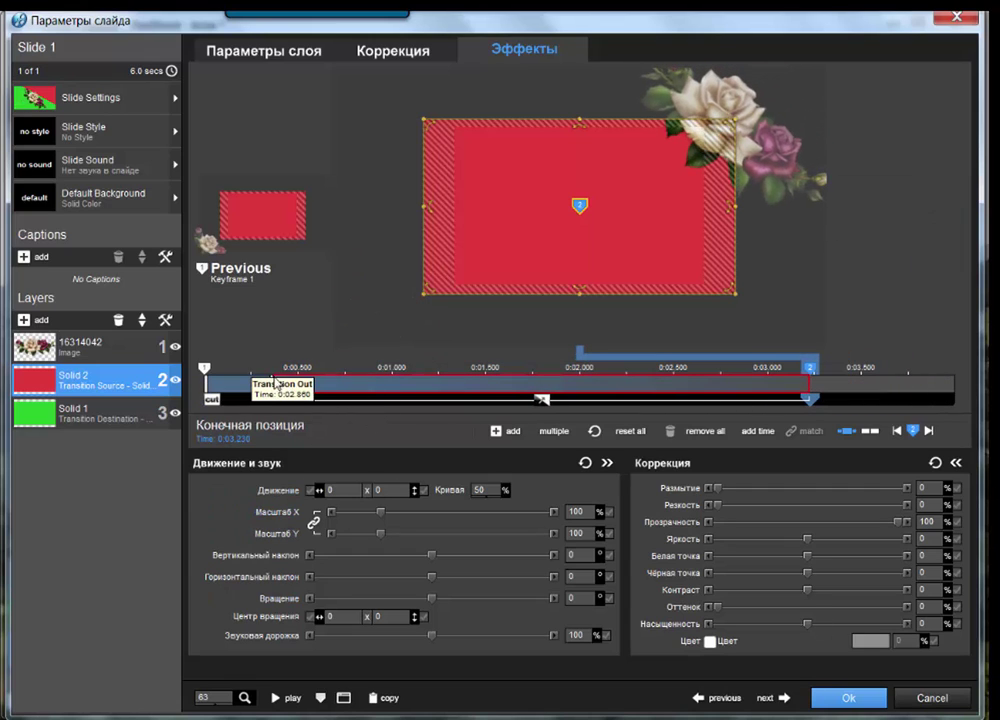
{"action": "left_click_drag", "start_coordinate": [271, 385], "coordinate": [325, 385]}
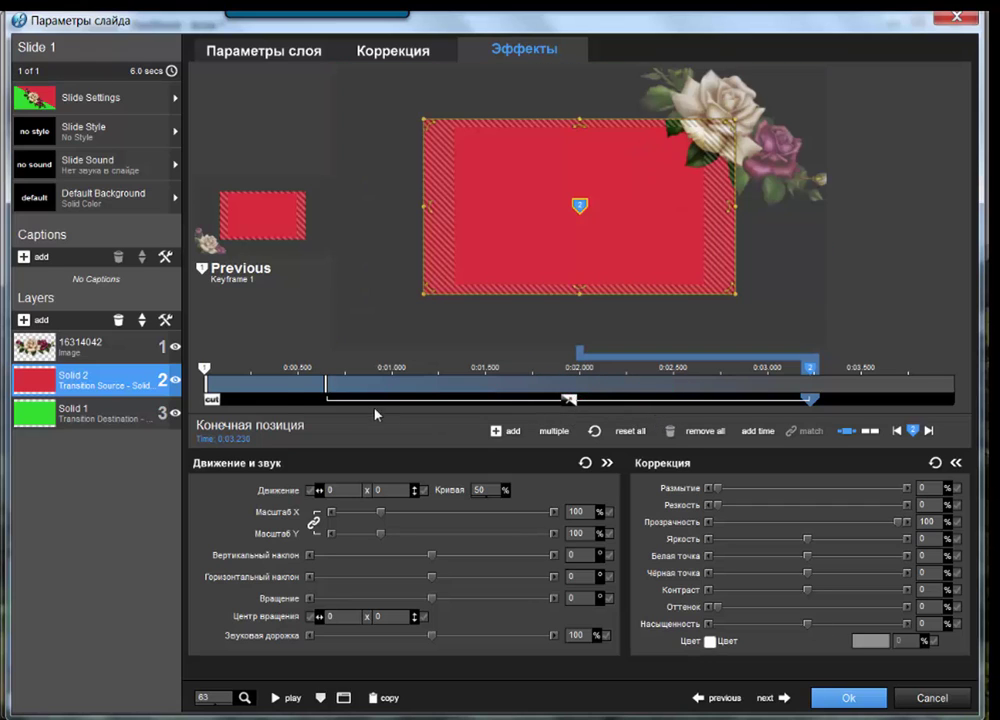
{"action": "left_click_drag", "start_coordinate": [326, 383], "coordinate": [360, 383]}
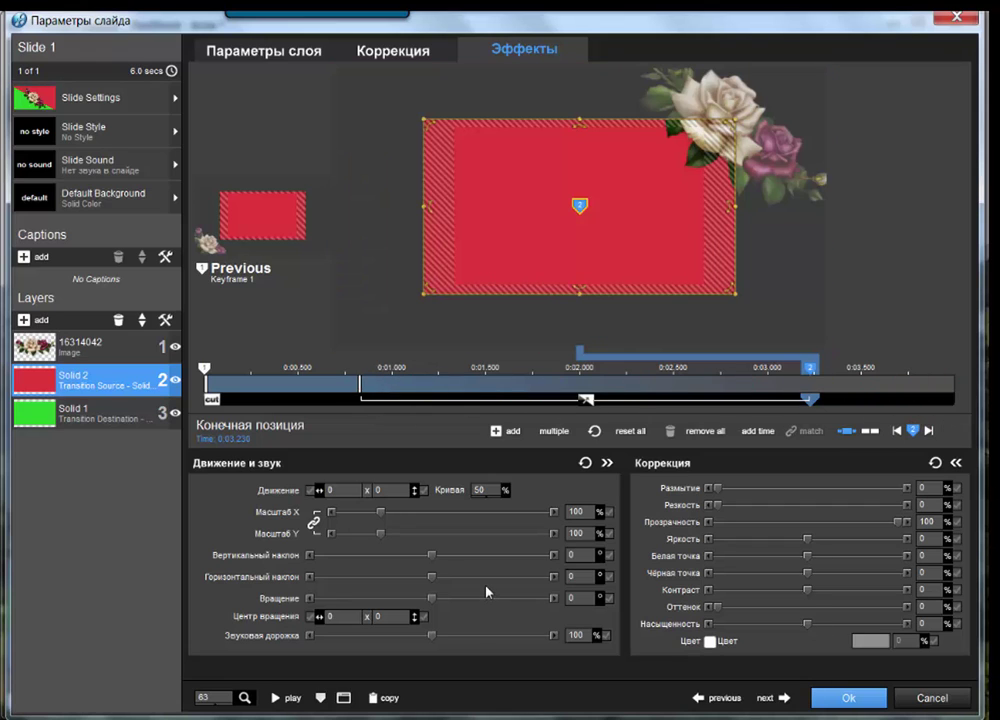
{"action": "left_click", "coordinate": [866, 703]}
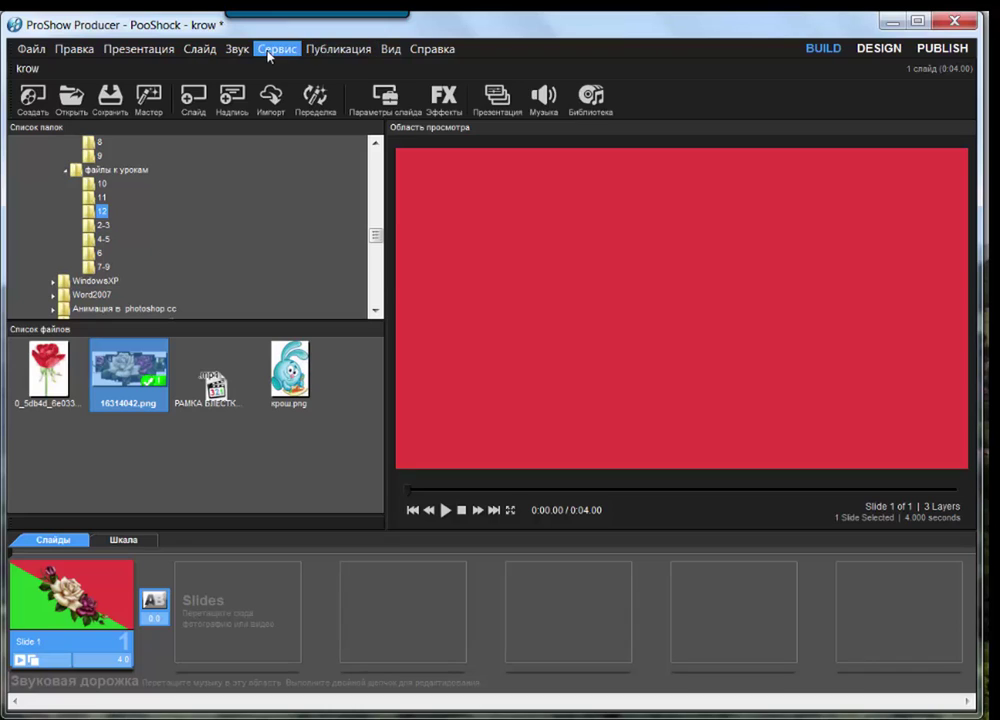
Start creating a transition from the current slide and assign it only to the category Свои, removing it from My Own Transitions.
{"action": "left_click", "coordinate": [268, 52]}
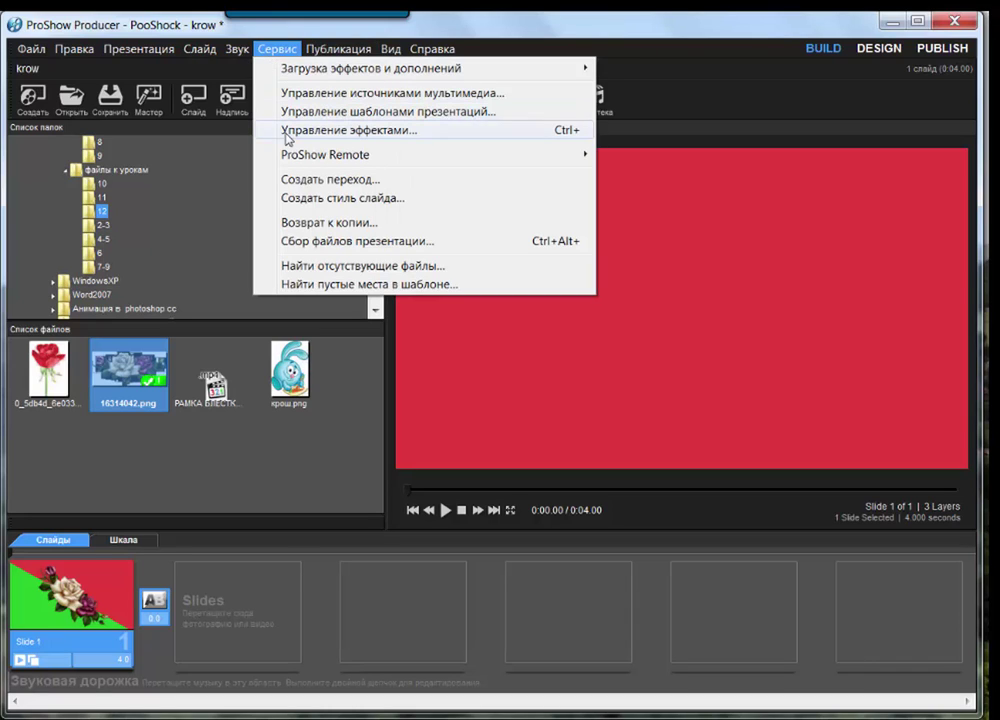
{"action": "left_click", "coordinate": [318, 181]}
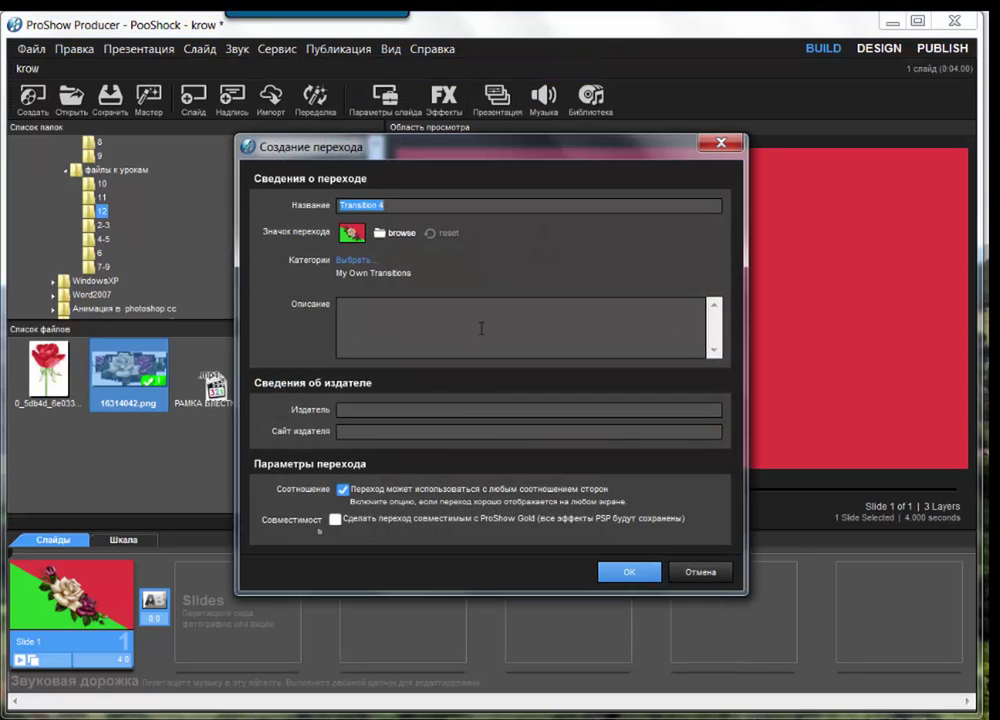
{"action": "left_click", "coordinate": [358, 265]}
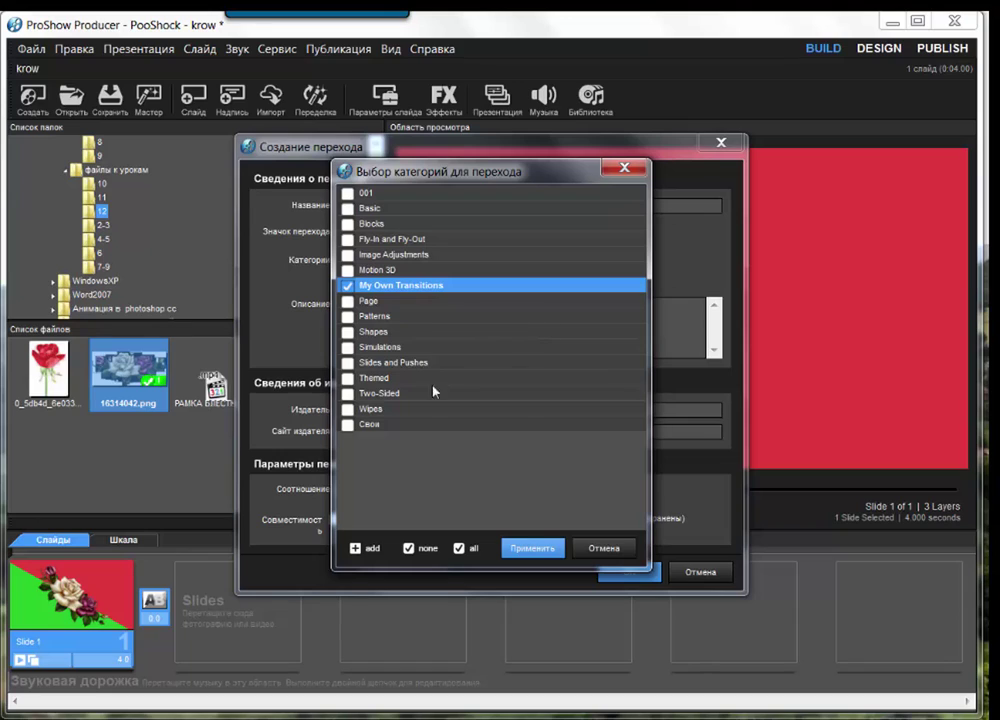
{"action": "left_click", "coordinate": [349, 425]}
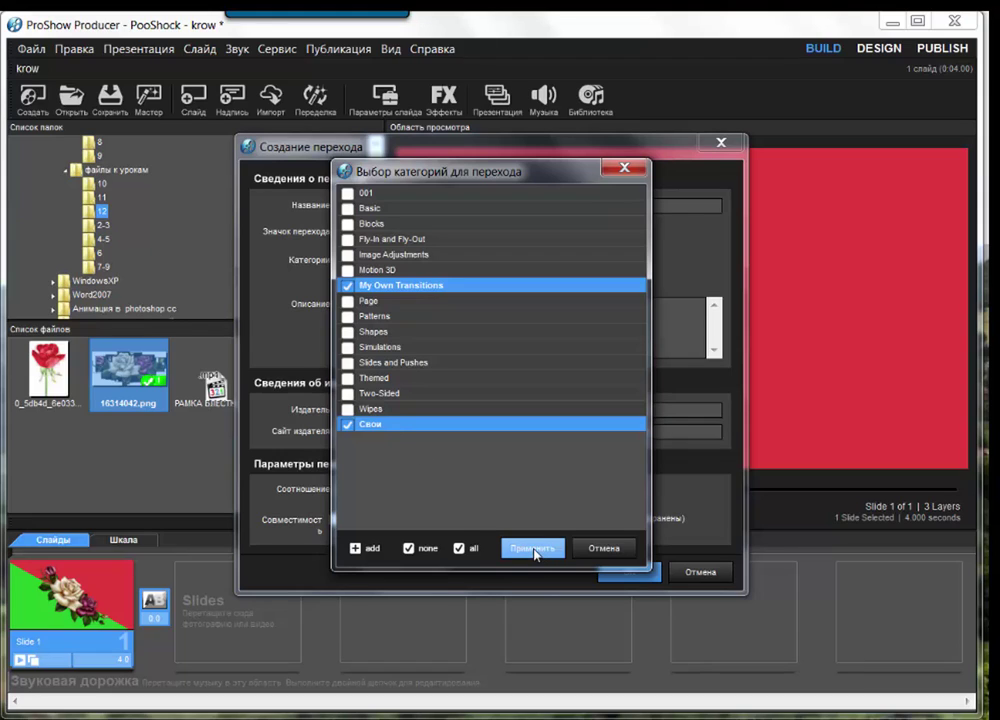
{"action": "left_click", "coordinate": [348, 287]}
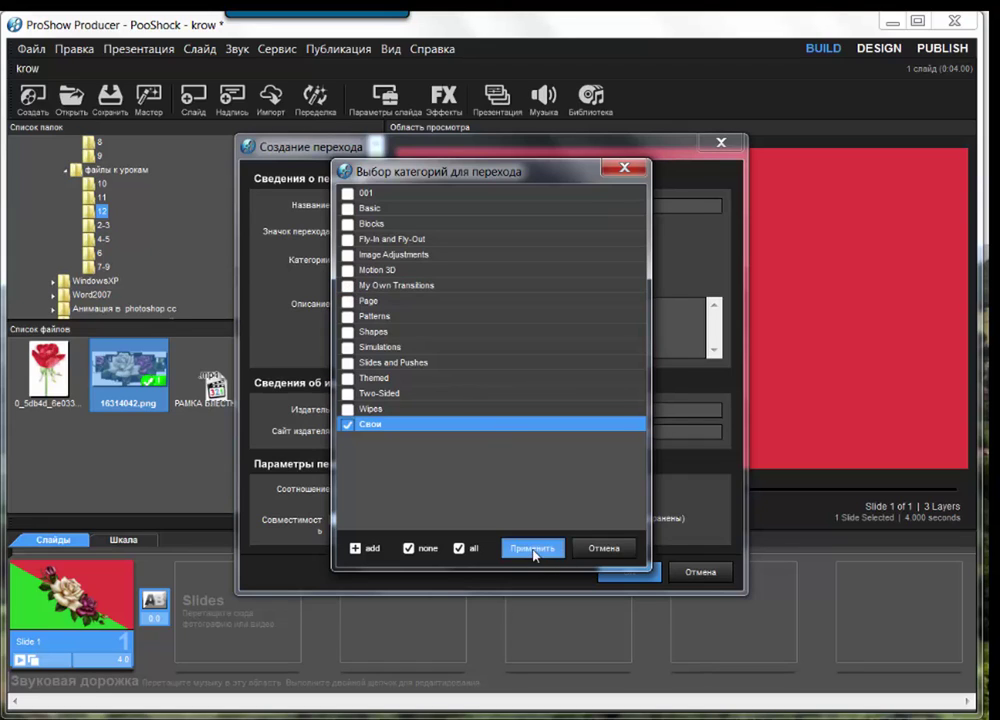
{"action": "left_click", "coordinate": [533, 550]}
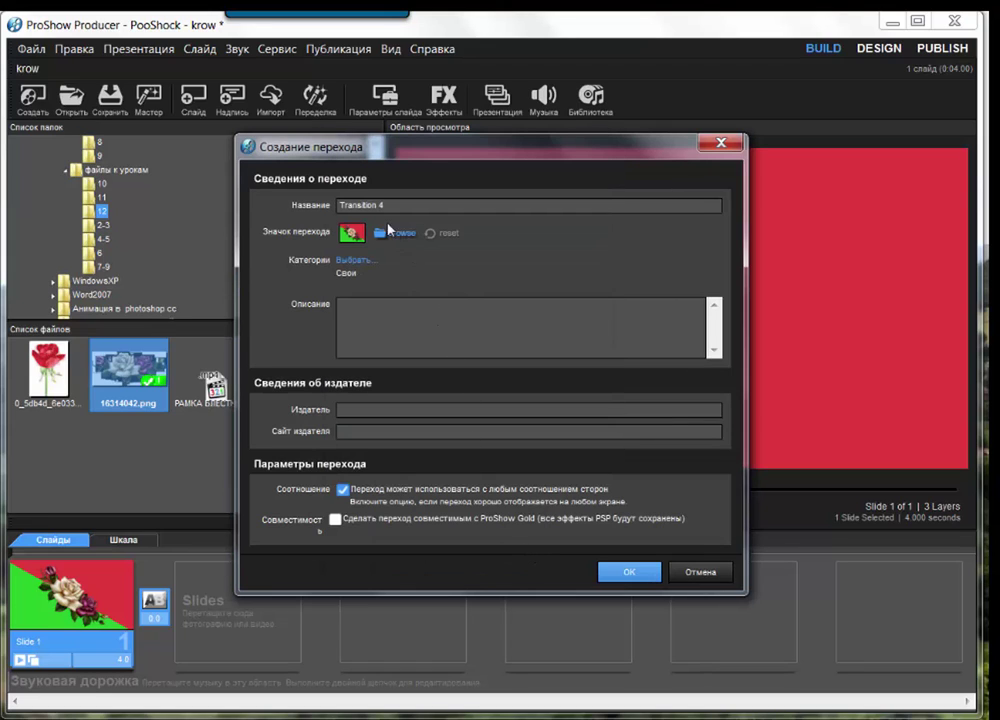
Name the transition roza and save it.
{"action": "left_click_drag", "start_coordinate": [398, 206], "coordinate": [292, 198]}
{"action": "type", "text": "roza"}
{"action": "left_click", "coordinate": [629, 573]}
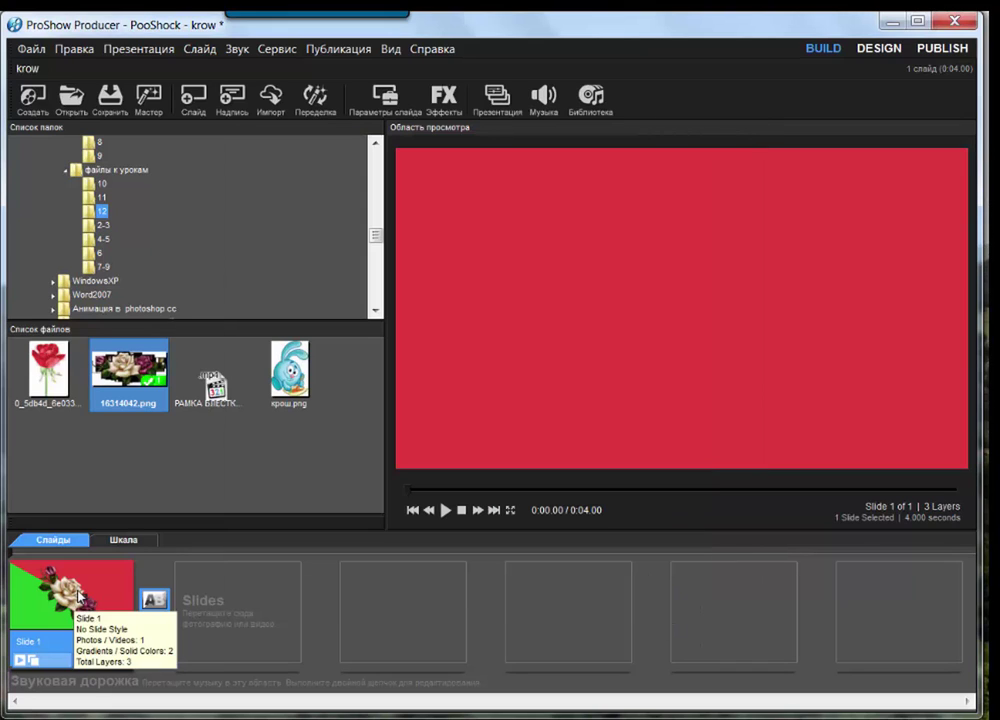
Delete the roses slide and use folder 7-9 to make one slide from девушка1.jpg and another from девушка2.jpg and девушка3.jpg.
{"action": "key", "text": "Delete"}
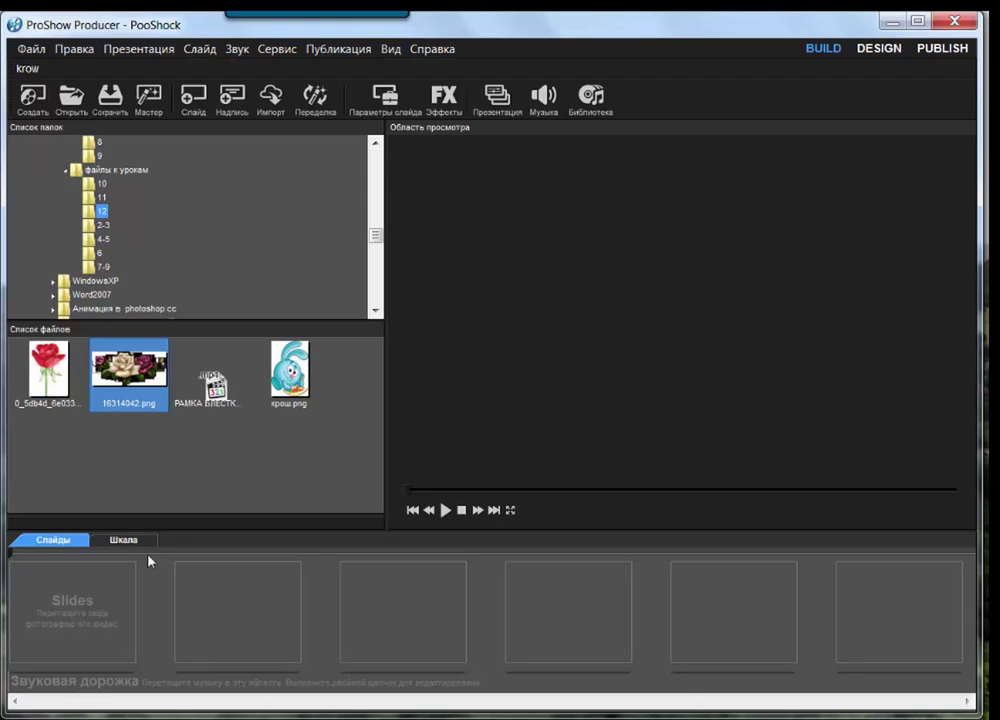
{"action": "left_click", "coordinate": [103, 267]}
{"action": "scroll", "coordinate": [300, 395], "scroll_direction": "down", "scroll_amount": 1}
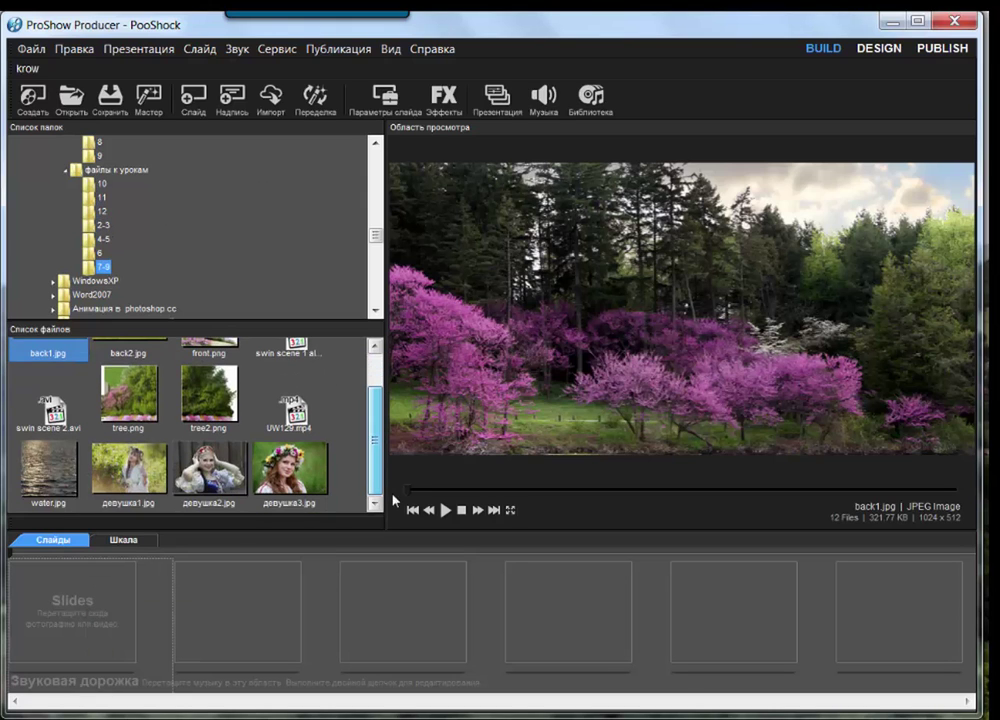
{"action": "left_click_drag", "start_coordinate": [142, 484], "coordinate": [85, 640]}
{"action": "left_click", "coordinate": [209, 481]}
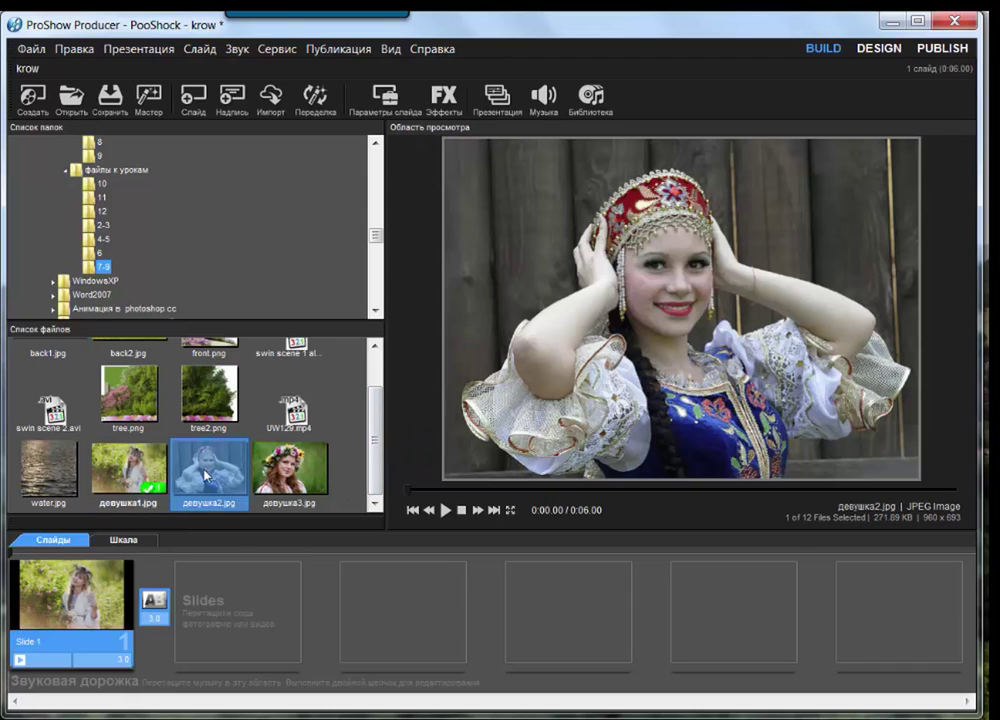
{"action": "left_click_drag", "start_coordinate": [245, 588], "coordinate": [233, 614]}
{"action": "key", "text": "shift+Right"}
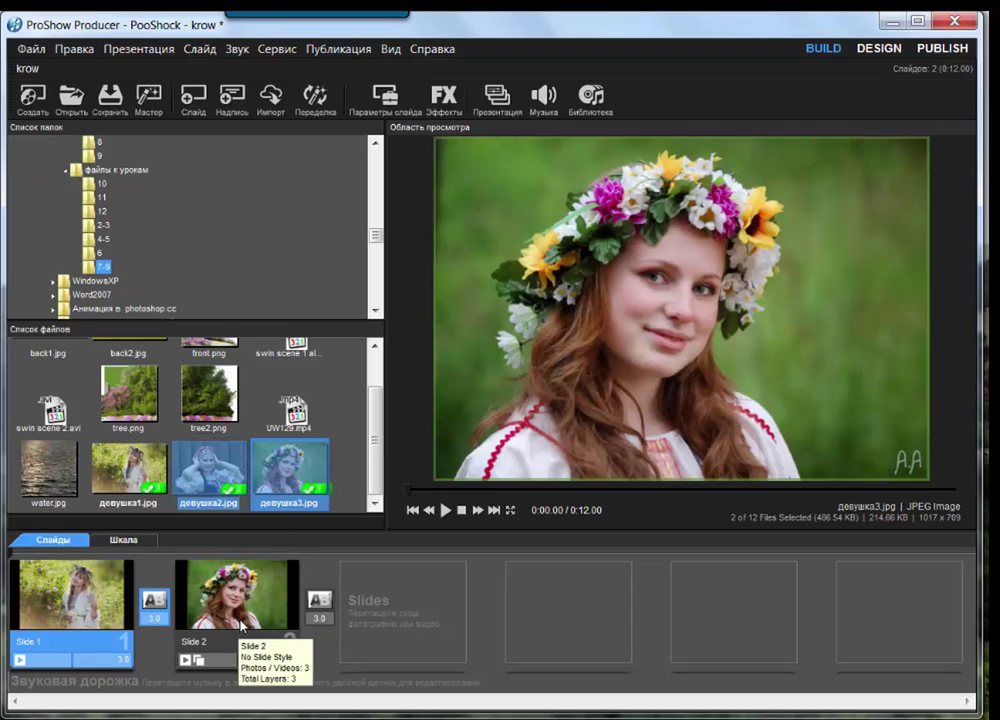
Apply the slide style 3flovers from Мои стили to Slide 1 and close the effects window.
{"action": "left_click", "coordinate": [123, 617]}
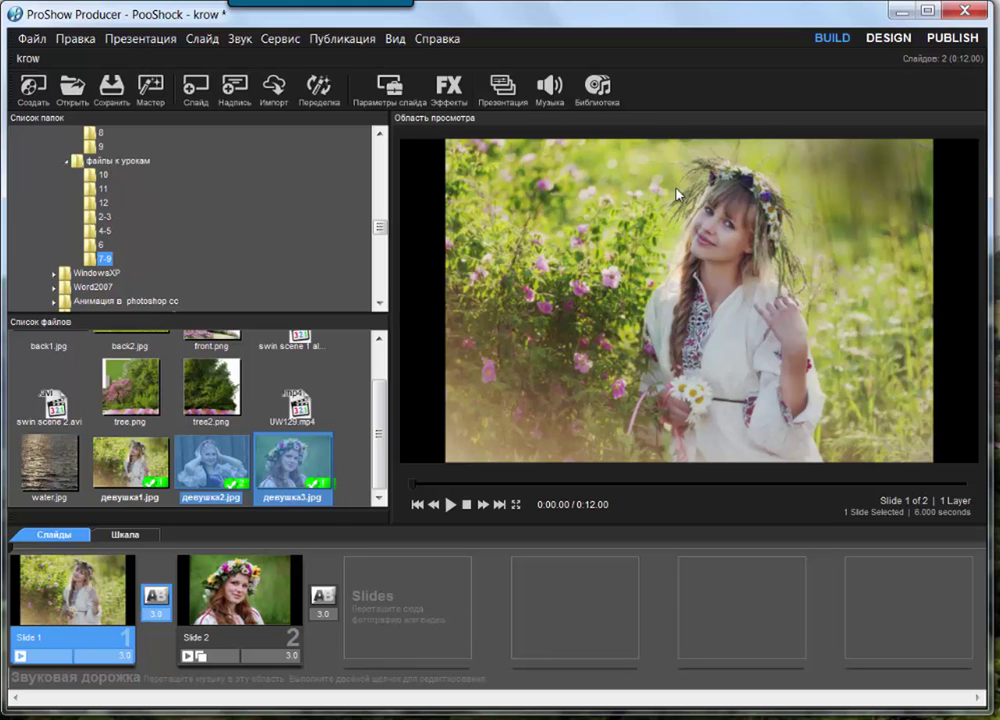
{"action": "left_click", "coordinate": [449, 88]}
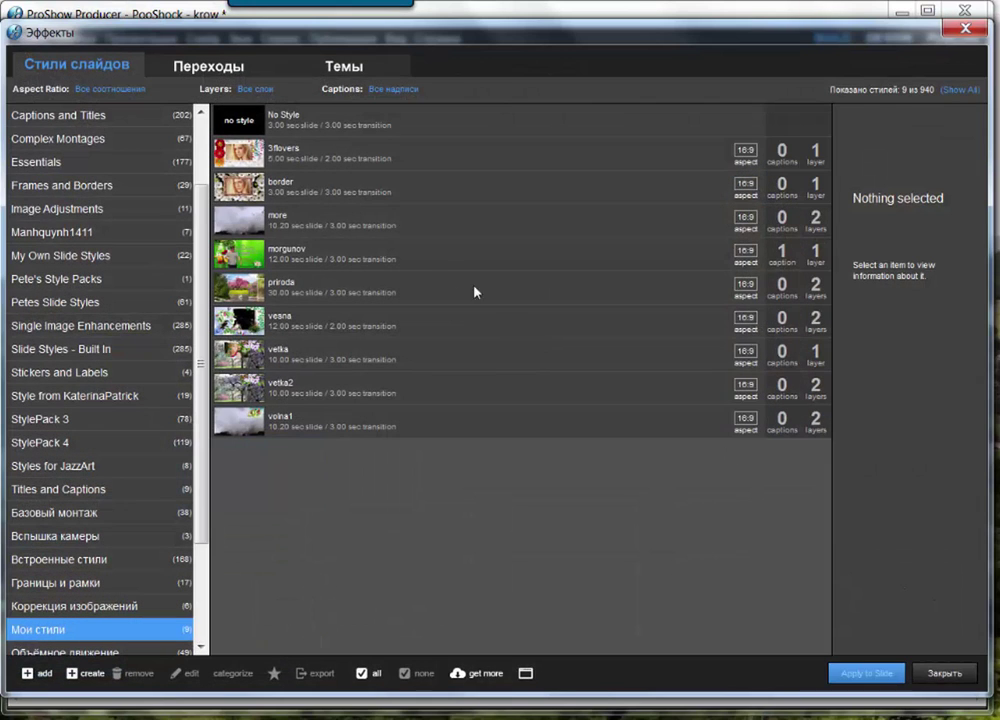
{"action": "left_click", "coordinate": [320, 155]}
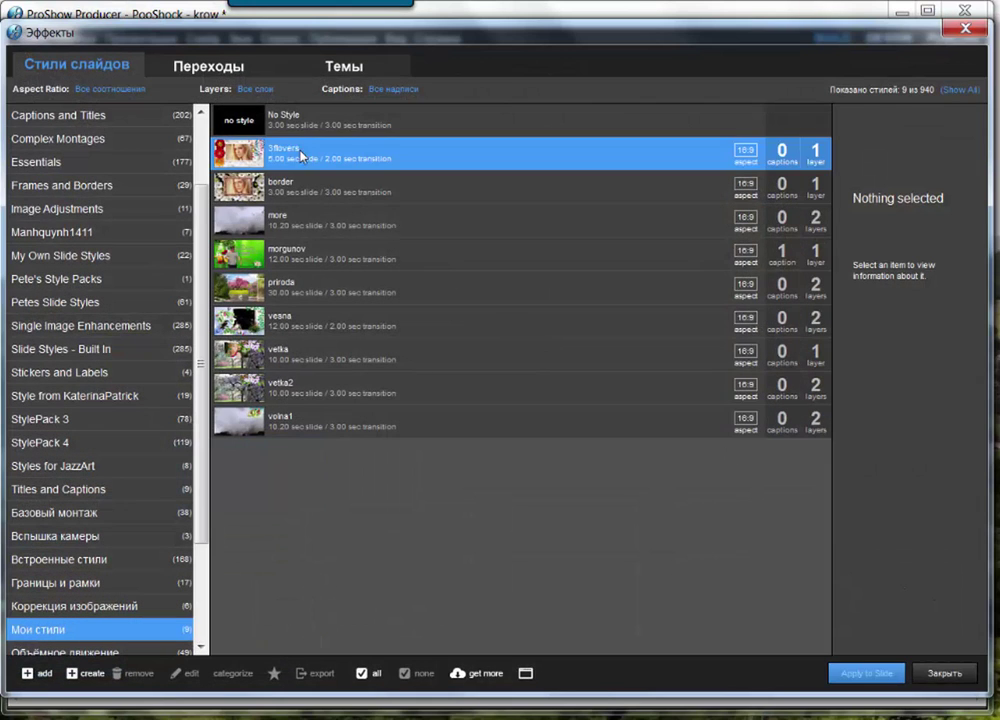
{"action": "left_click", "coordinate": [880, 672]}
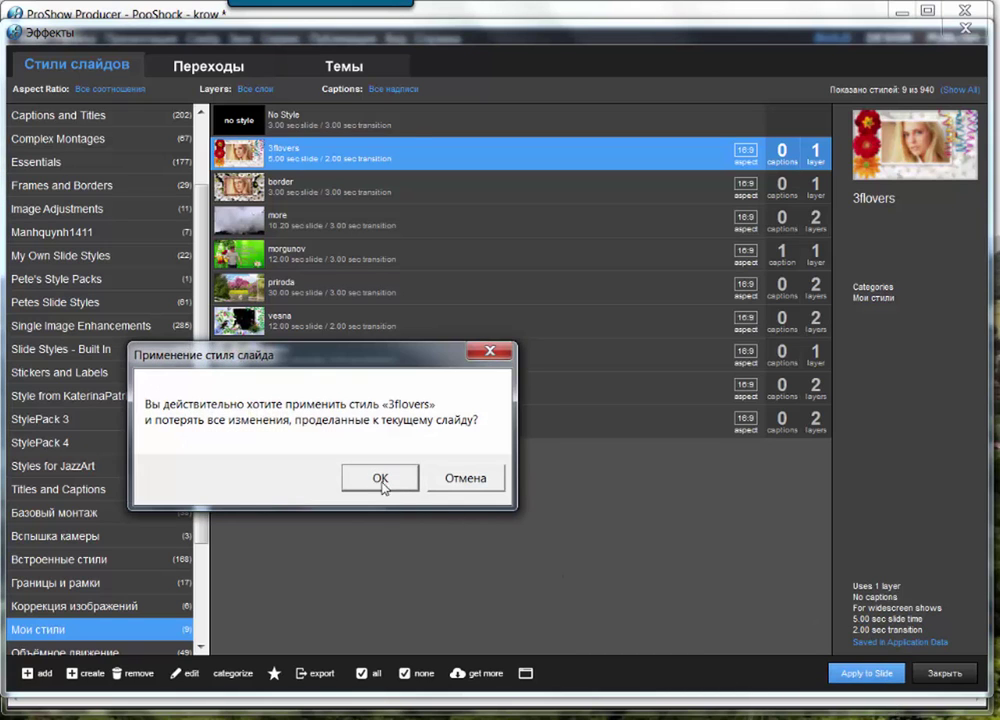
{"action": "left_click", "coordinate": [381, 479]}
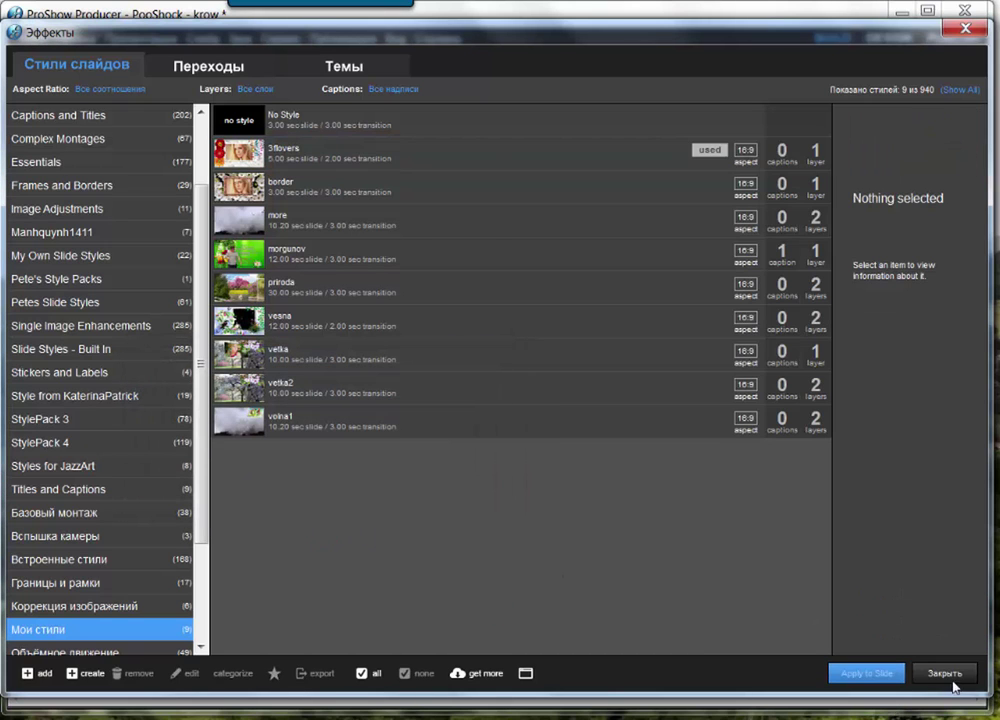
{"action": "left_click", "coordinate": [945, 673]}
Apply the slide style volna1 from Мои стили to Slide 2.
{"action": "left_click", "coordinate": [245, 590]}
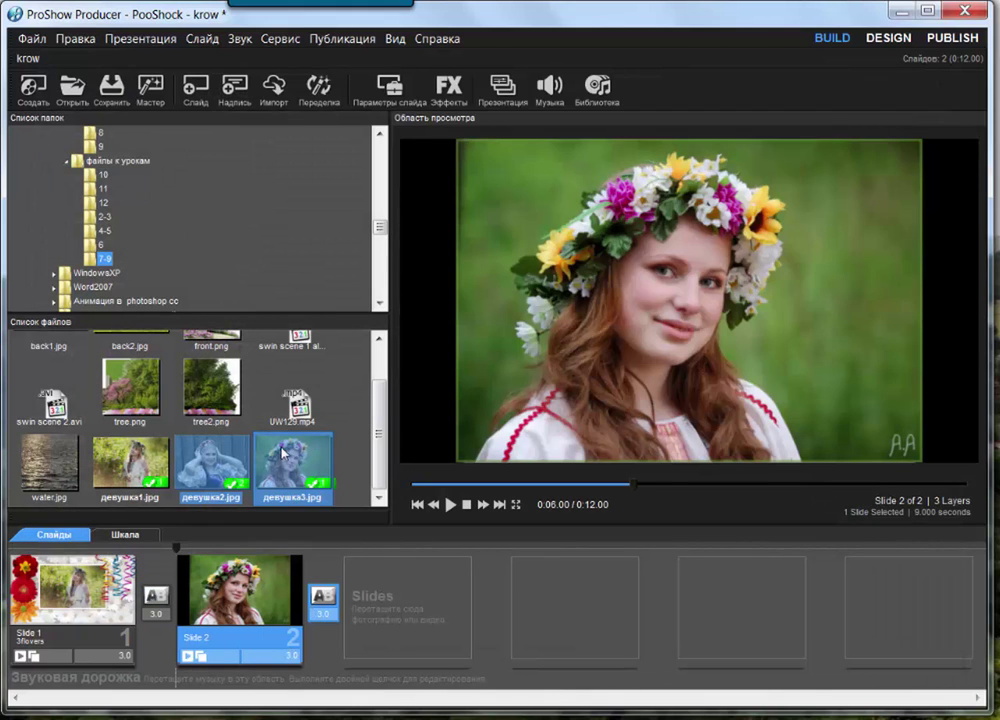
{"action": "left_click", "coordinate": [449, 87]}
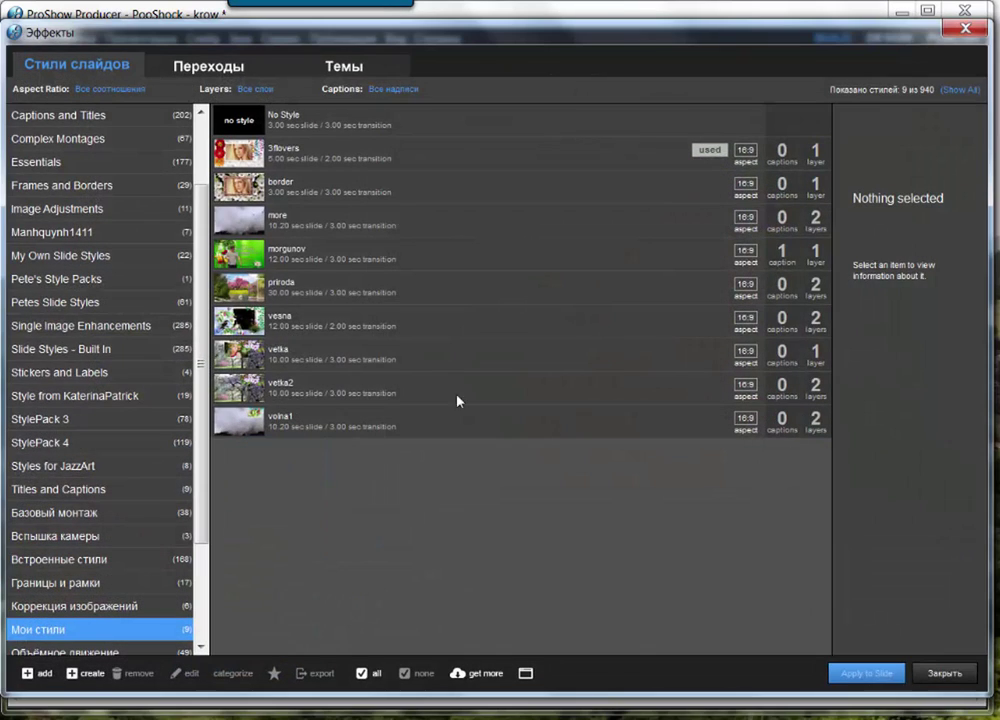
{"action": "left_click", "coordinate": [309, 428]}
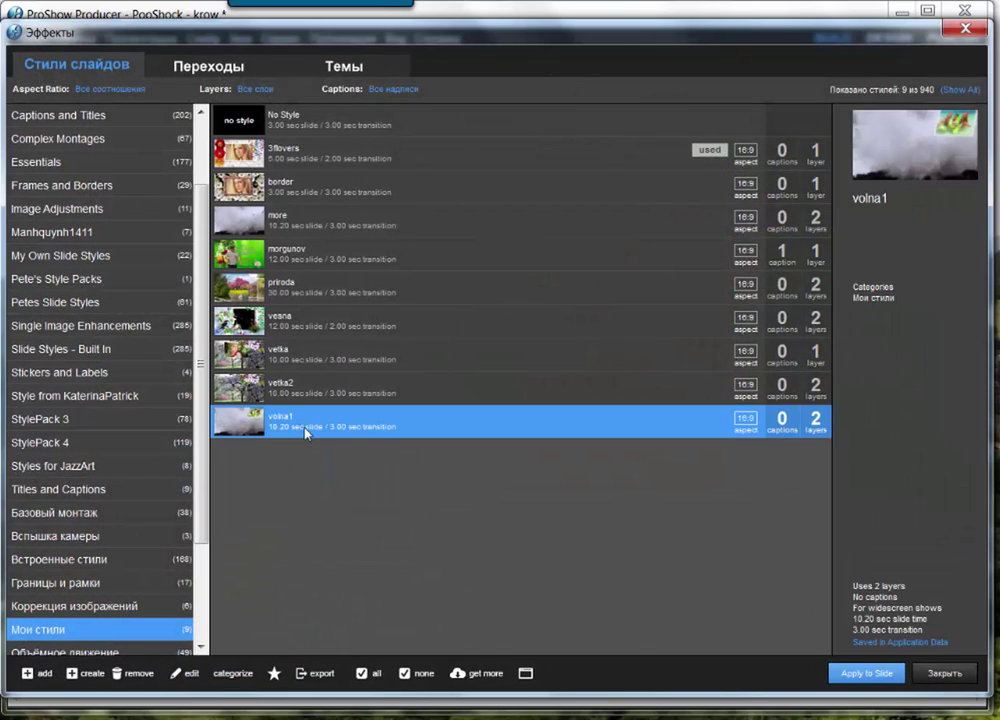
{"action": "left_click", "coordinate": [884, 680]}
{"action": "left_click", "coordinate": [392, 545]}
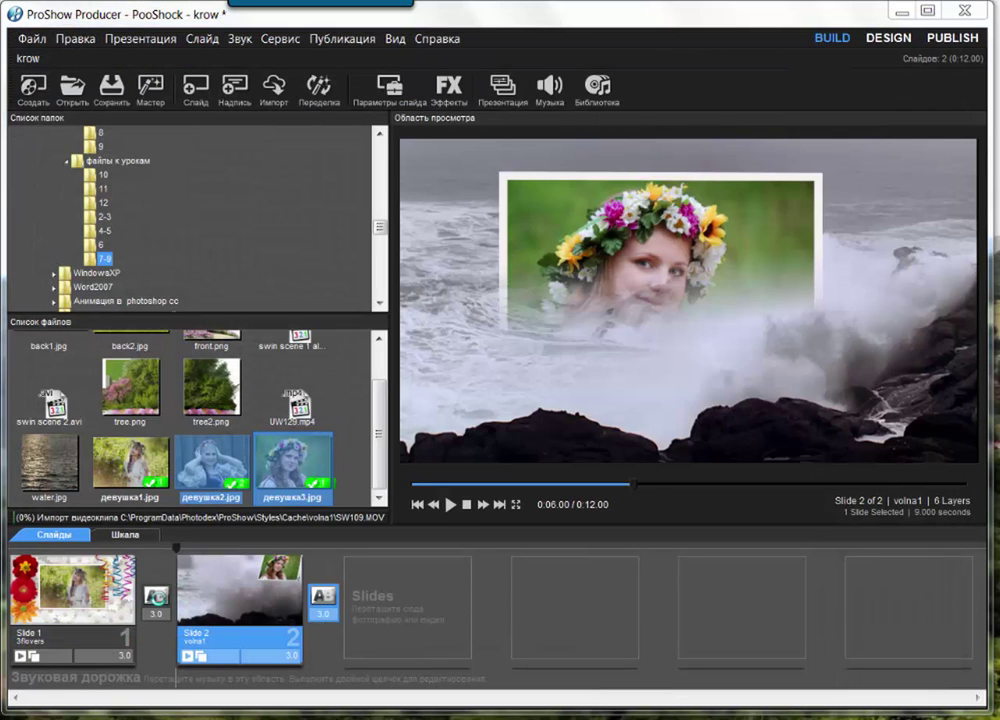
Set the transition between Slide 1 and Slide 2 to roza from the category Свои.
{"action": "left_click", "coordinate": [156, 597]}
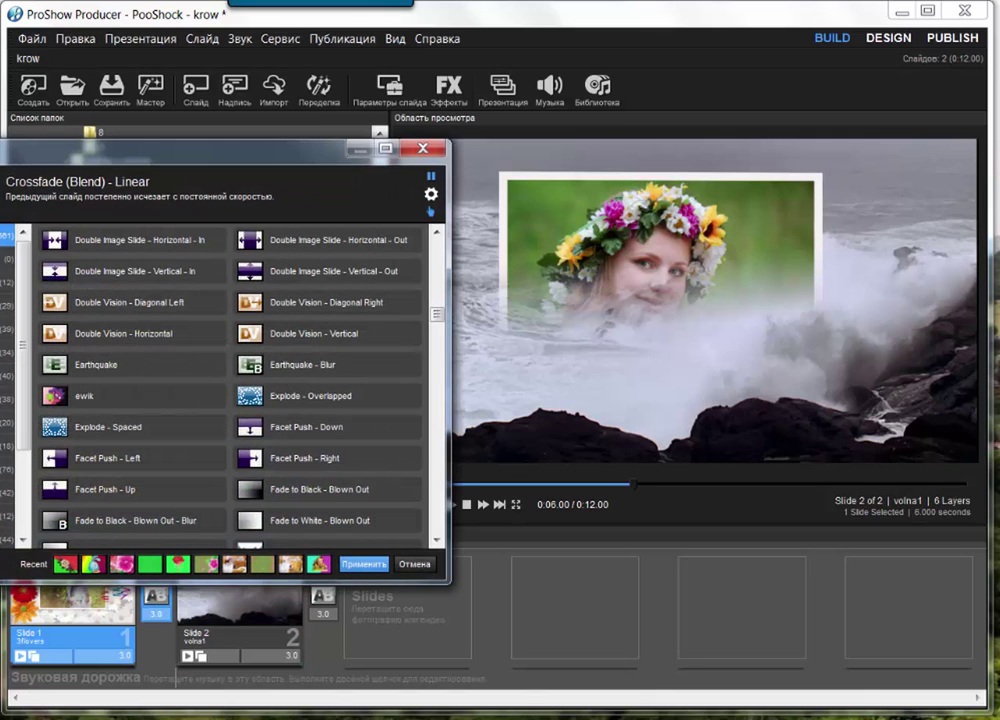
{"action": "scroll", "coordinate": [33, 413], "scroll_direction": "down", "scroll_amount": 3}
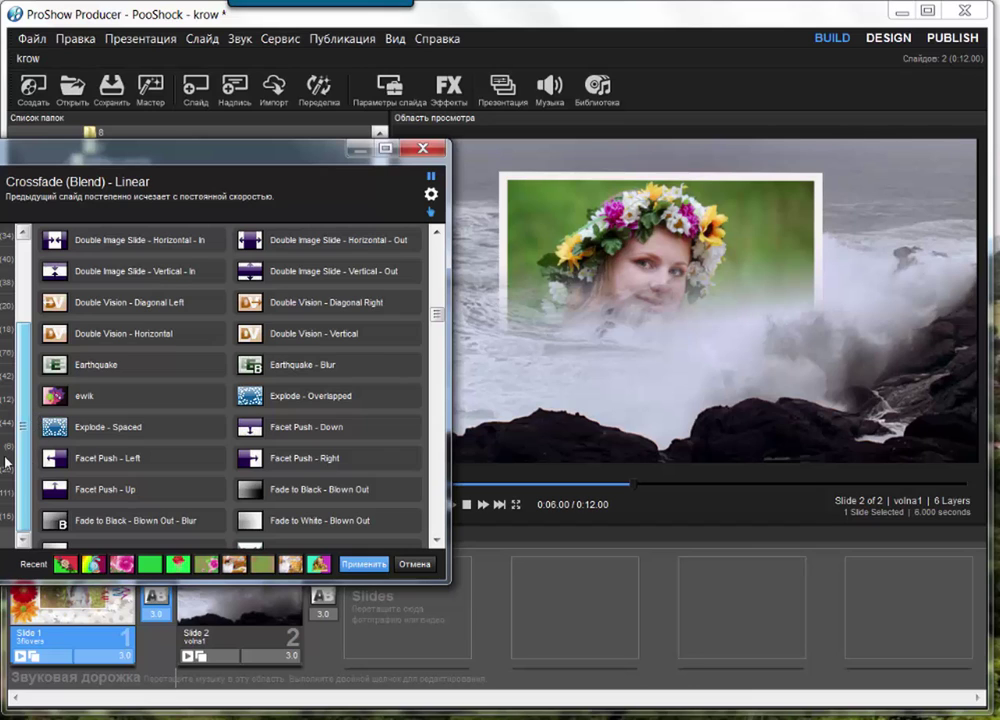
{"action": "left_click", "coordinate": [6, 400]}
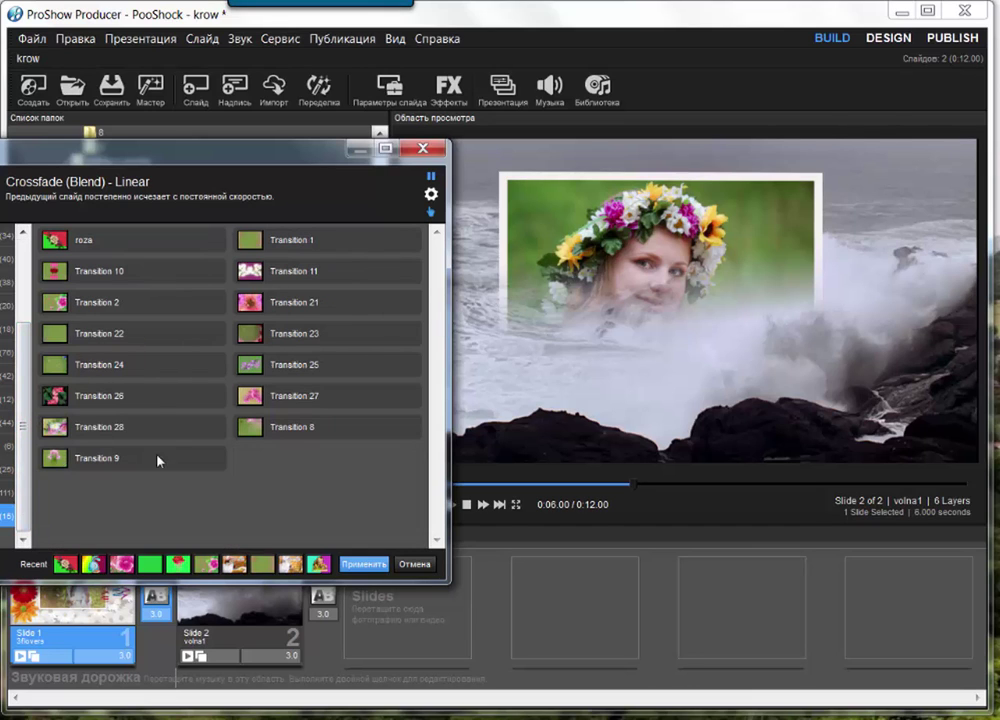
{"action": "double_click", "coordinate": [89, 241]}
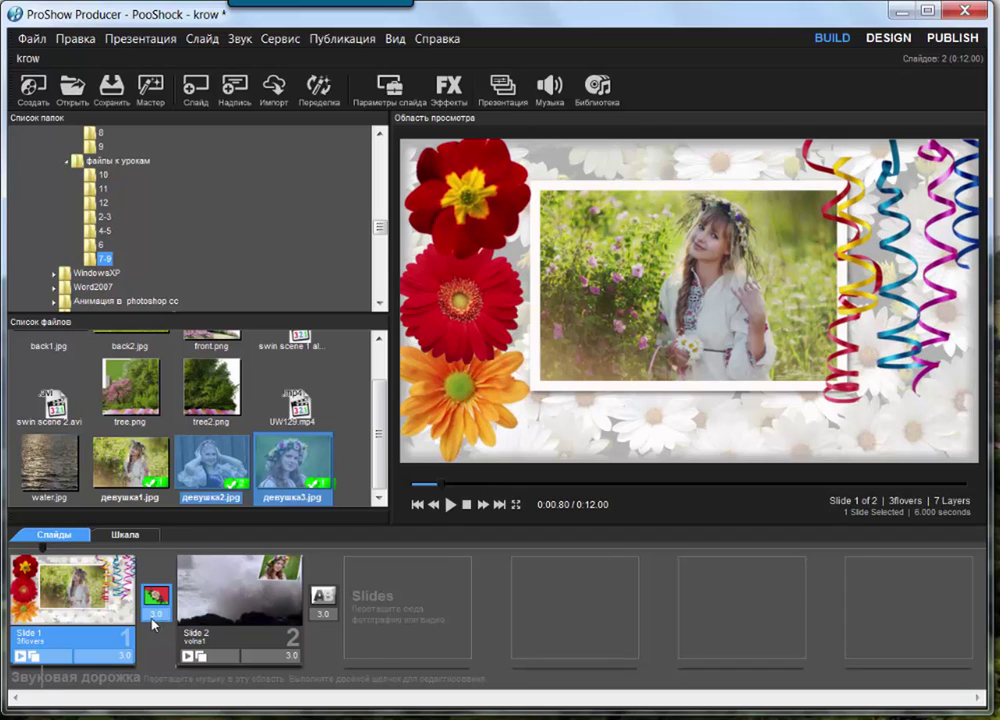
Preview the roza transition by playing the show and by viewing its sample in the transition chooser.
{"action": "left_click", "coordinate": [153, 616]}
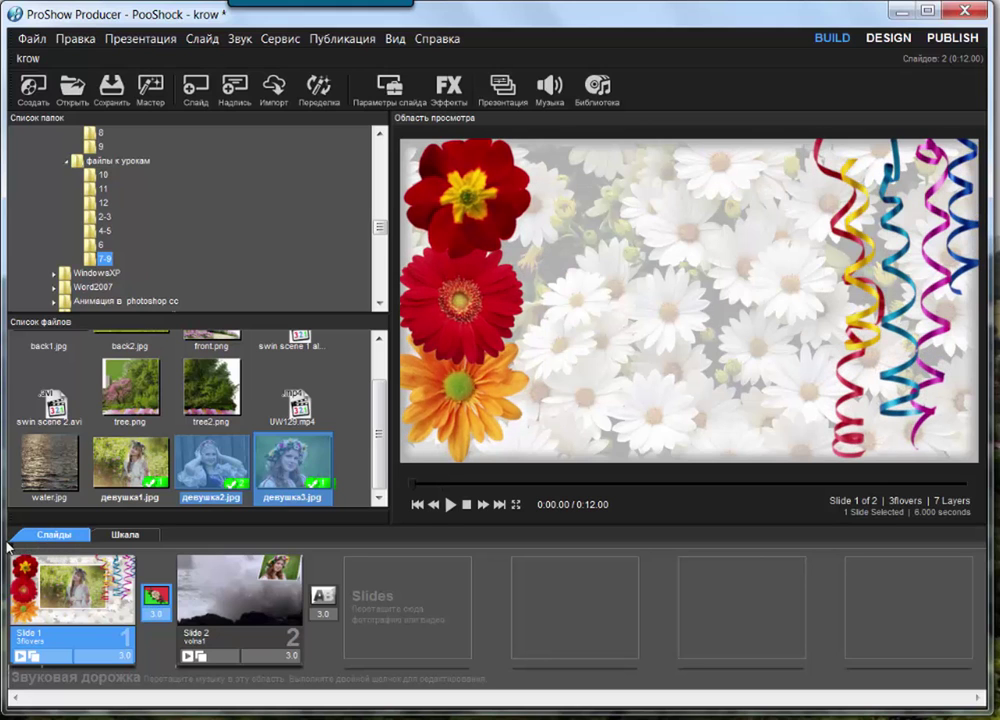
{"action": "left_click", "coordinate": [451, 504]}
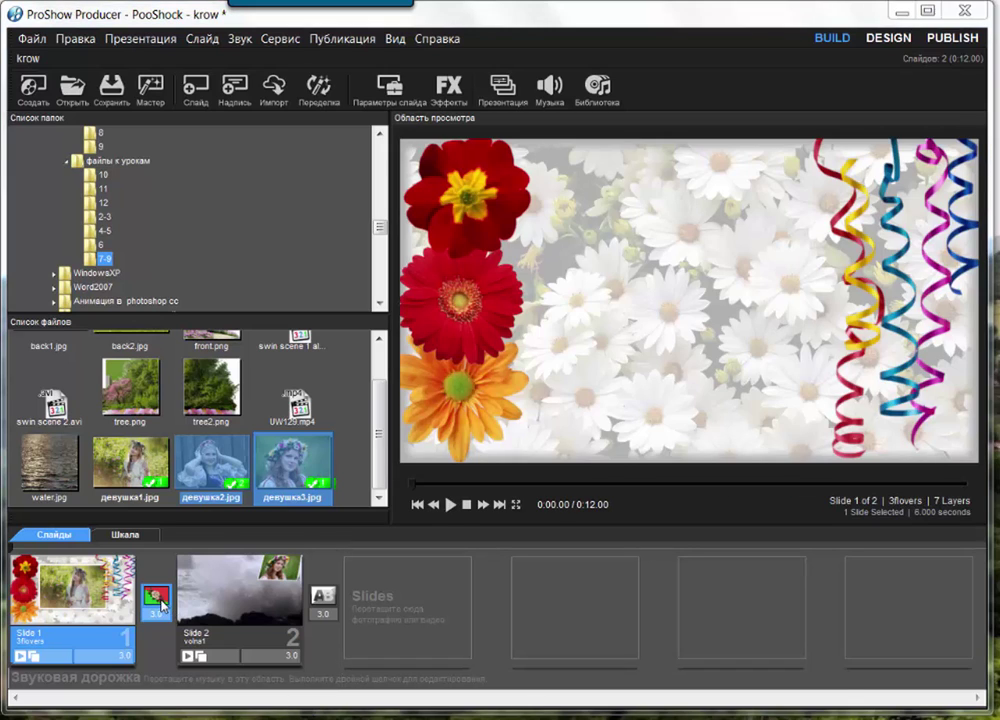
{"action": "left_click", "coordinate": [157, 600]}
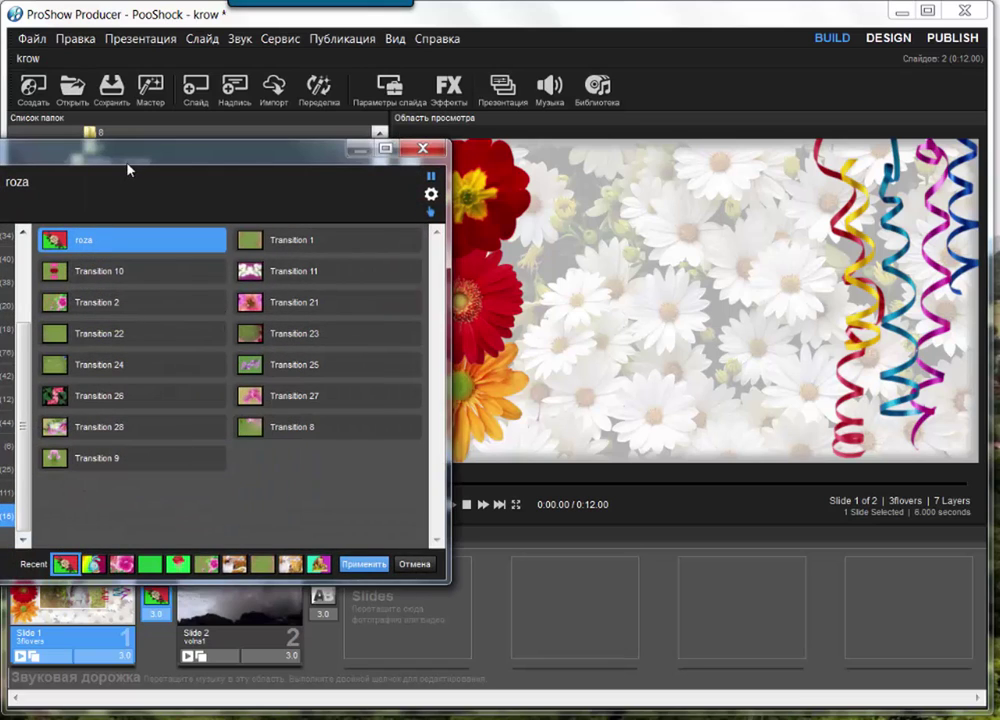
{"action": "left_click_drag", "start_coordinate": [128, 170], "coordinate": [420, 120]}
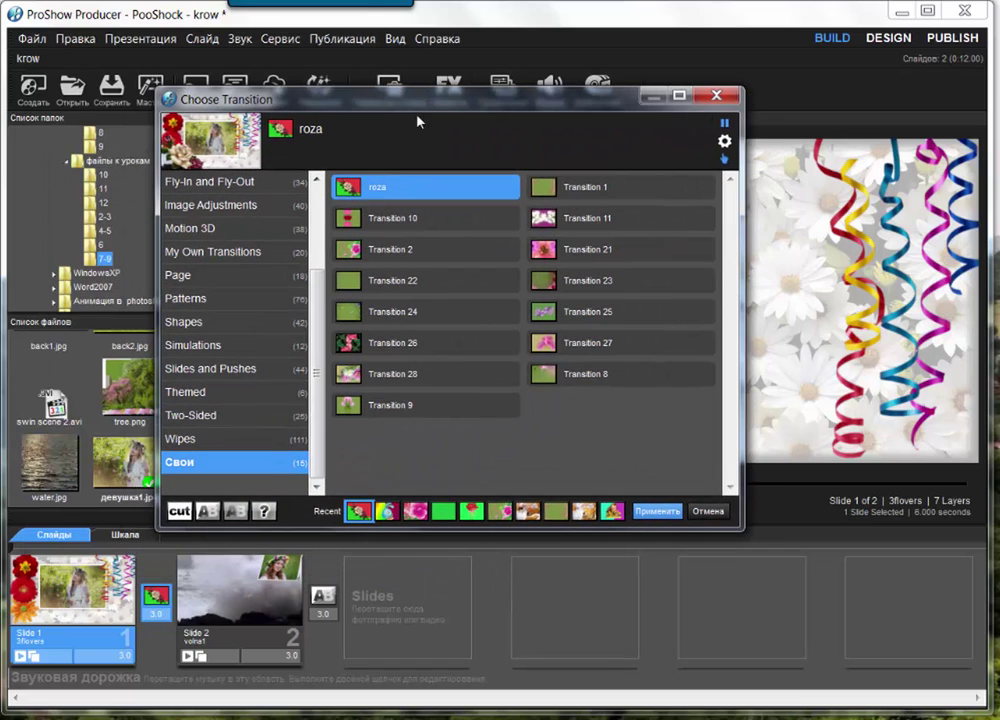
{"action": "double_click", "coordinate": [393, 193]}
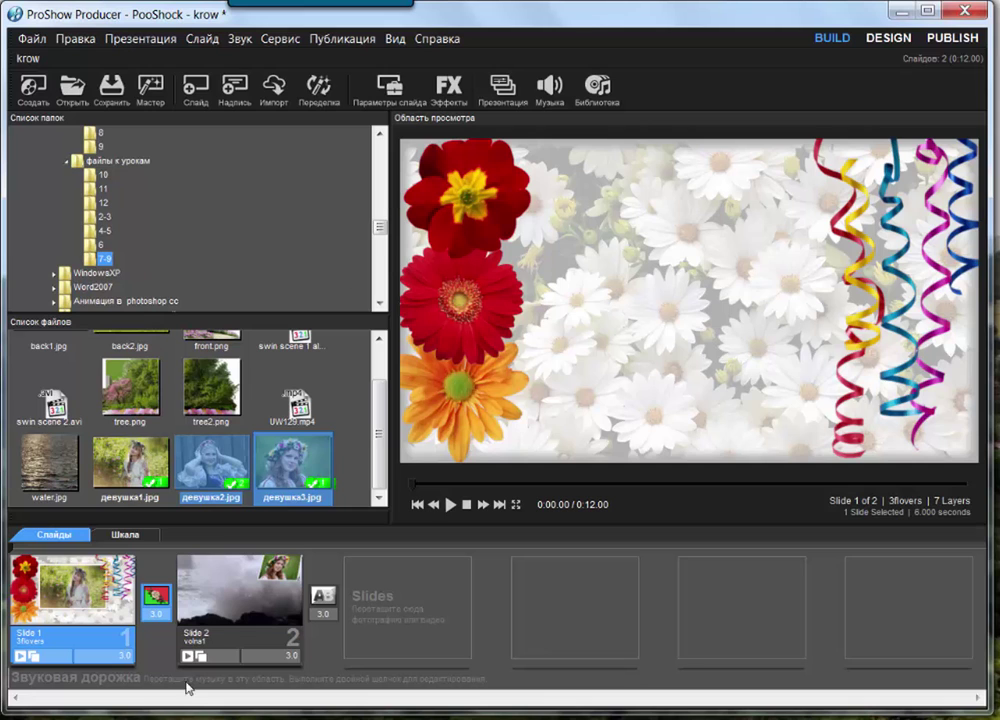
Switch to Windows Explorer and open the folder C:\ProgramData\Photodex\ProShow.
{"action": "key", "text": "super+d"}
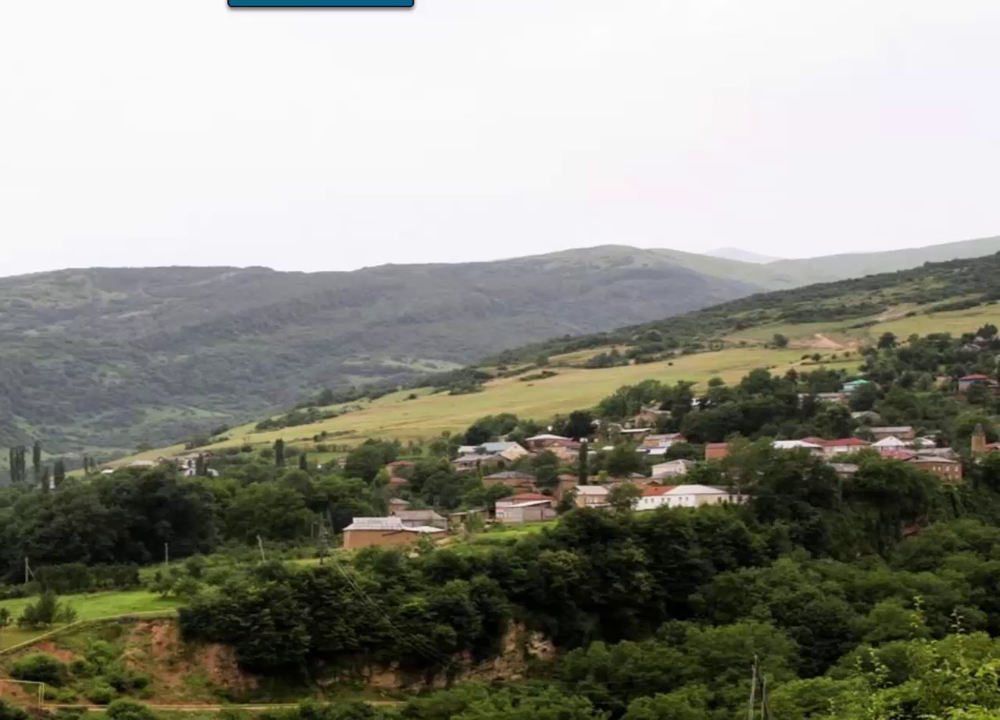
{"action": "key", "text": "super+e"}
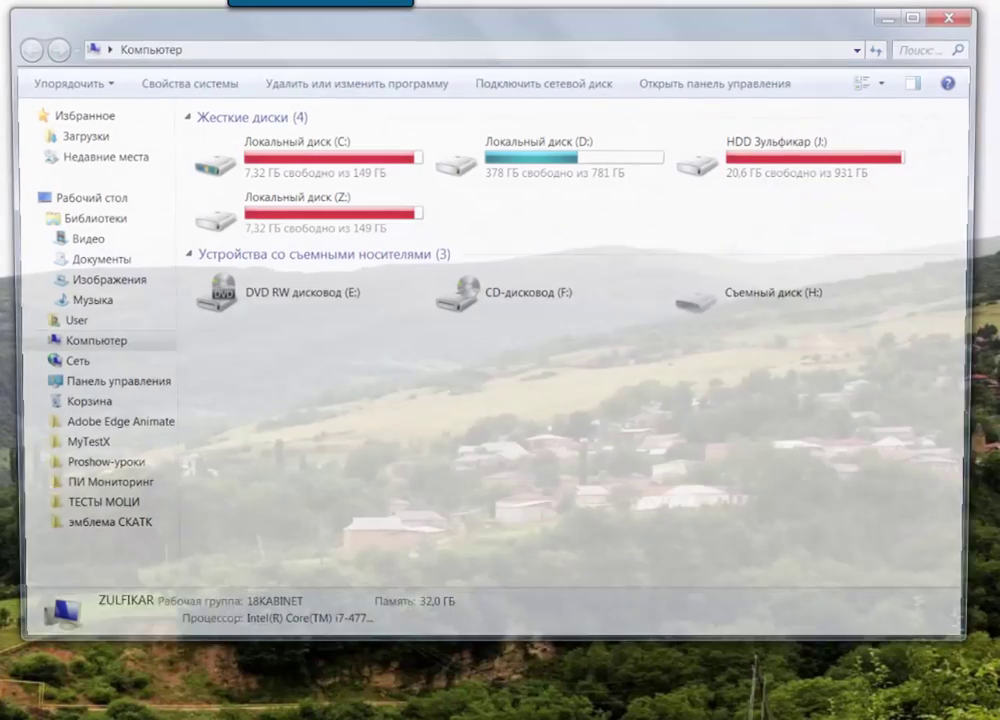
{"action": "double_click", "coordinate": [381, 155]}
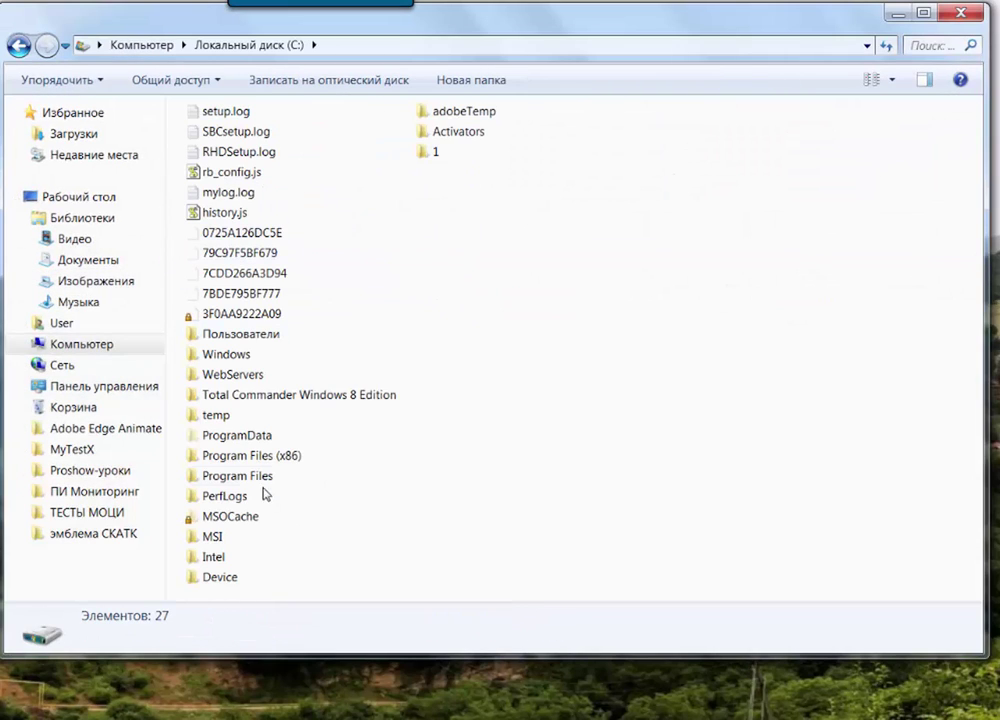
{"action": "double_click", "coordinate": [228, 437]}
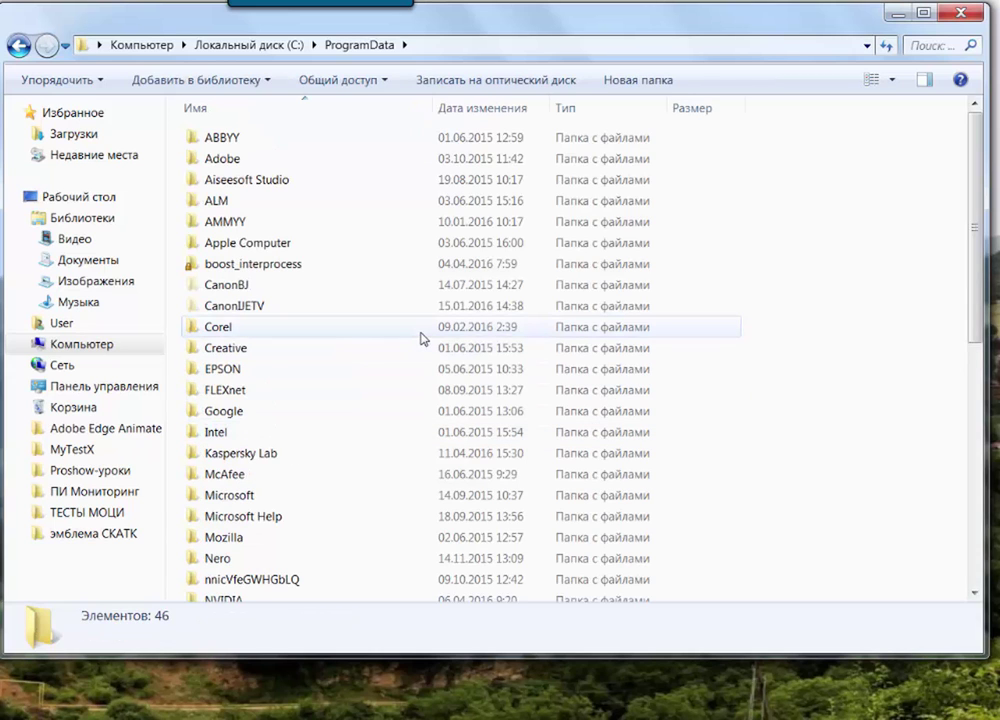
{"action": "scroll", "coordinate": [350, 340], "scroll_direction": "down", "scroll_amount": 4}
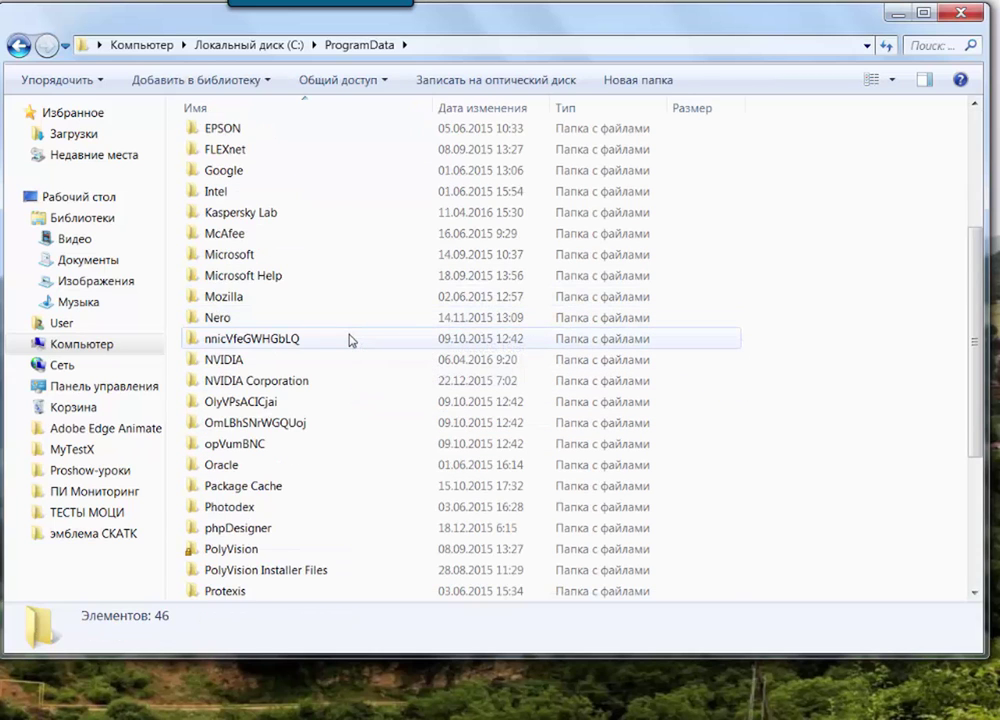
{"action": "scroll", "coordinate": [349, 340], "scroll_direction": "down", "scroll_amount": 3}
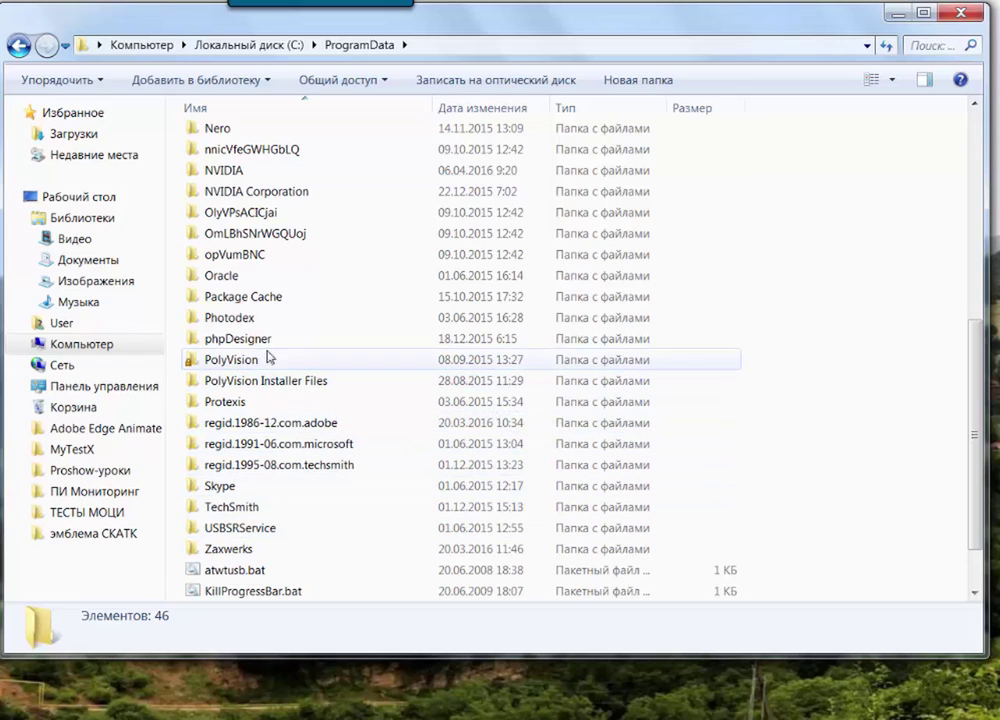
{"action": "double_click", "coordinate": [240, 318]}
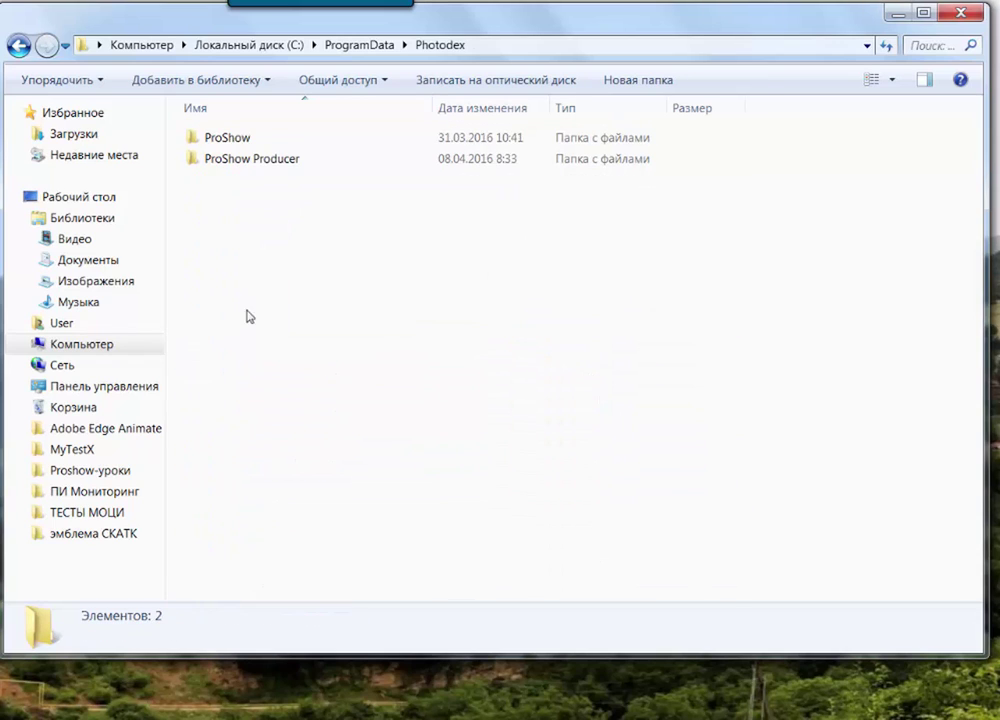
{"action": "double_click", "coordinate": [261, 143]}
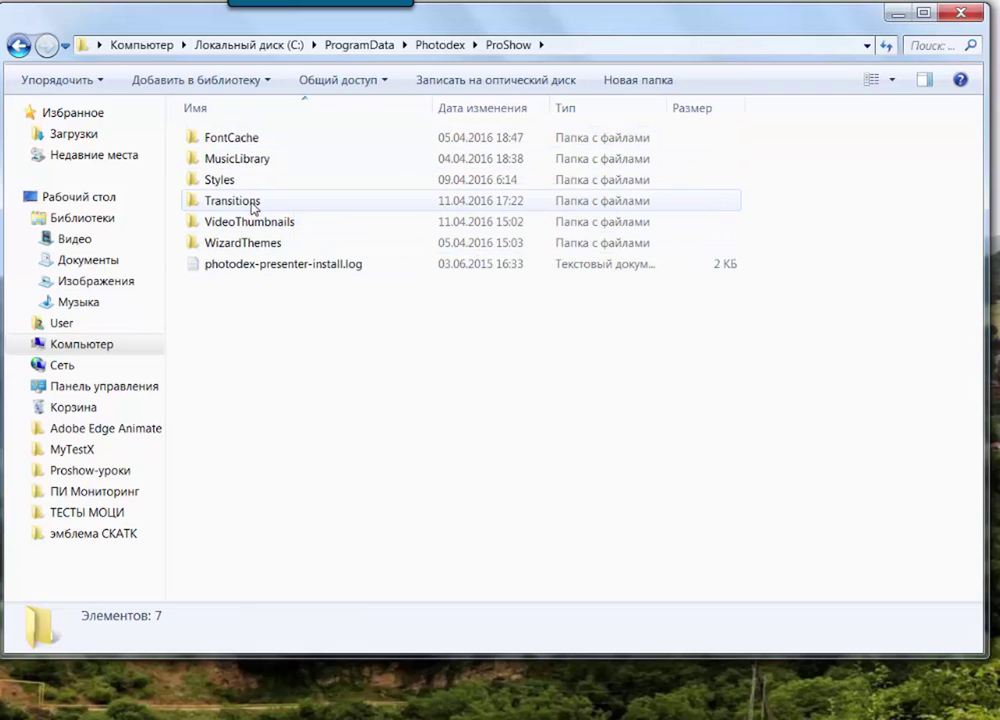
Look inside the Styles folder and its Cache subfolder, and return to the ProShow folder.
{"action": "left_click", "coordinate": [240, 184]}
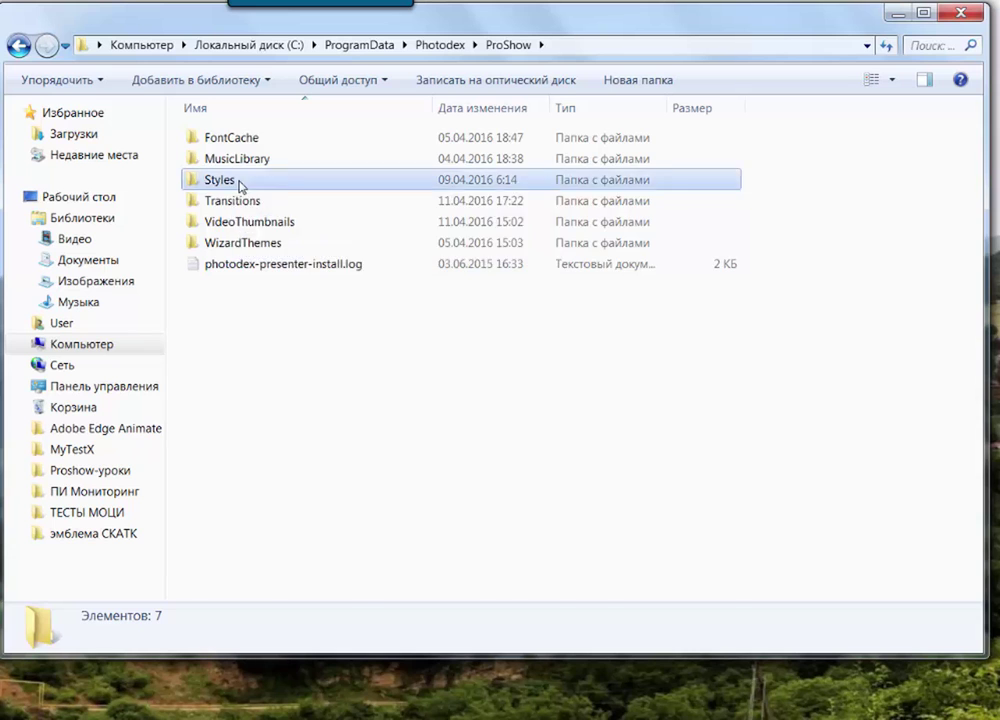
{"action": "double_click", "coordinate": [240, 184]}
{"action": "double_click", "coordinate": [224, 139]}
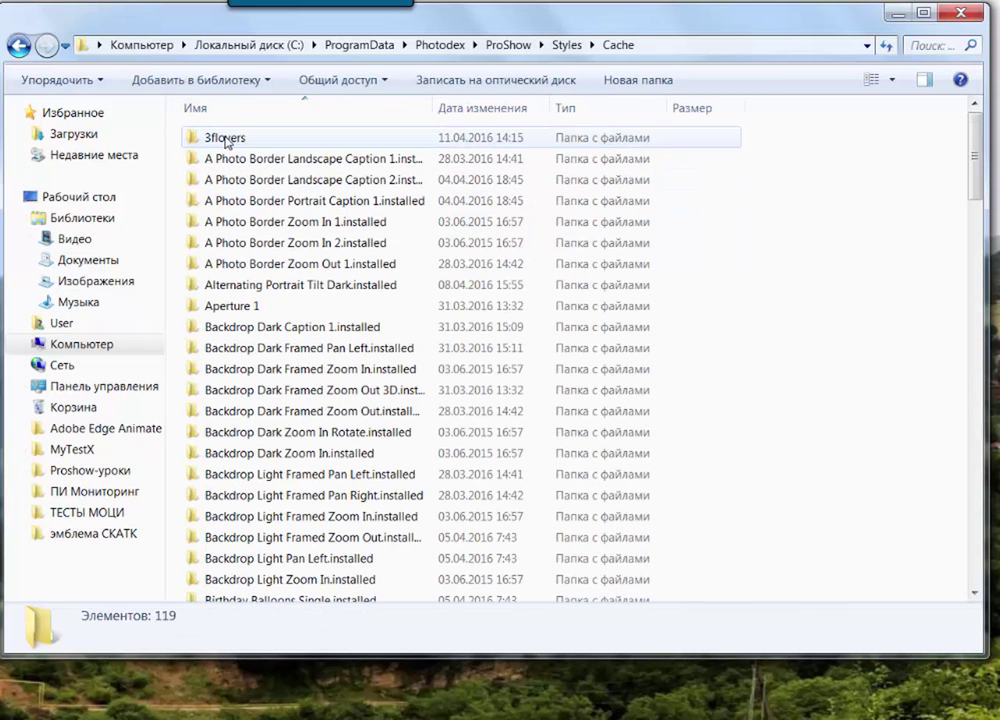
{"action": "left_click", "coordinate": [19, 50]}
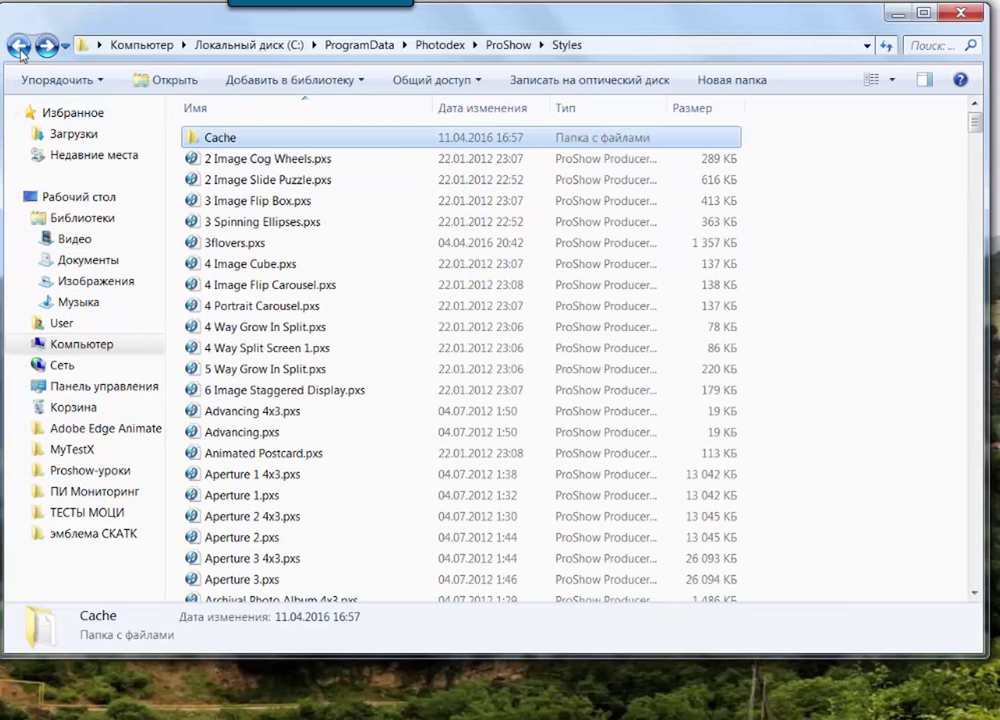
{"action": "left_click", "coordinate": [18, 46]}
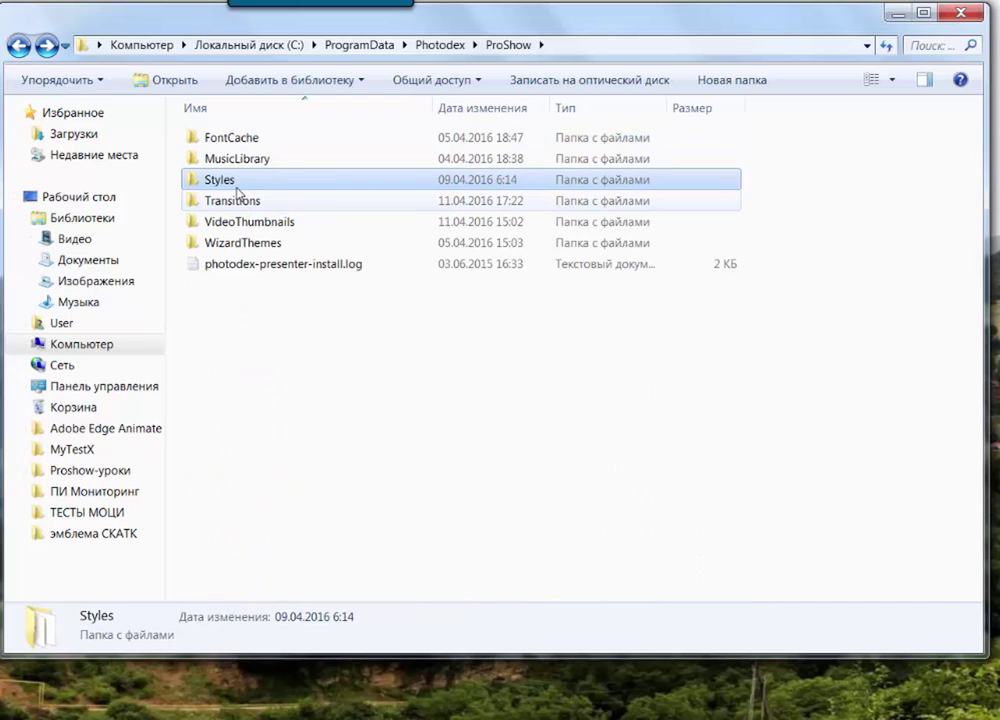
Find and open the roza transition's folder inside Transitions\Cache.
{"action": "double_click", "coordinate": [255, 205]}
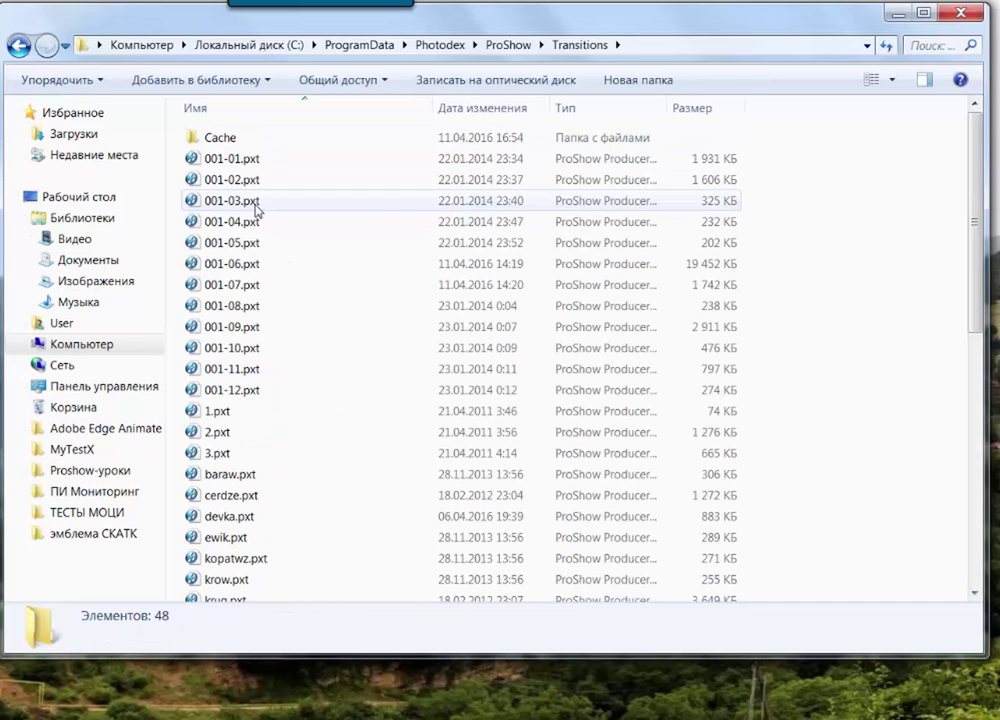
{"action": "double_click", "coordinate": [223, 140]}
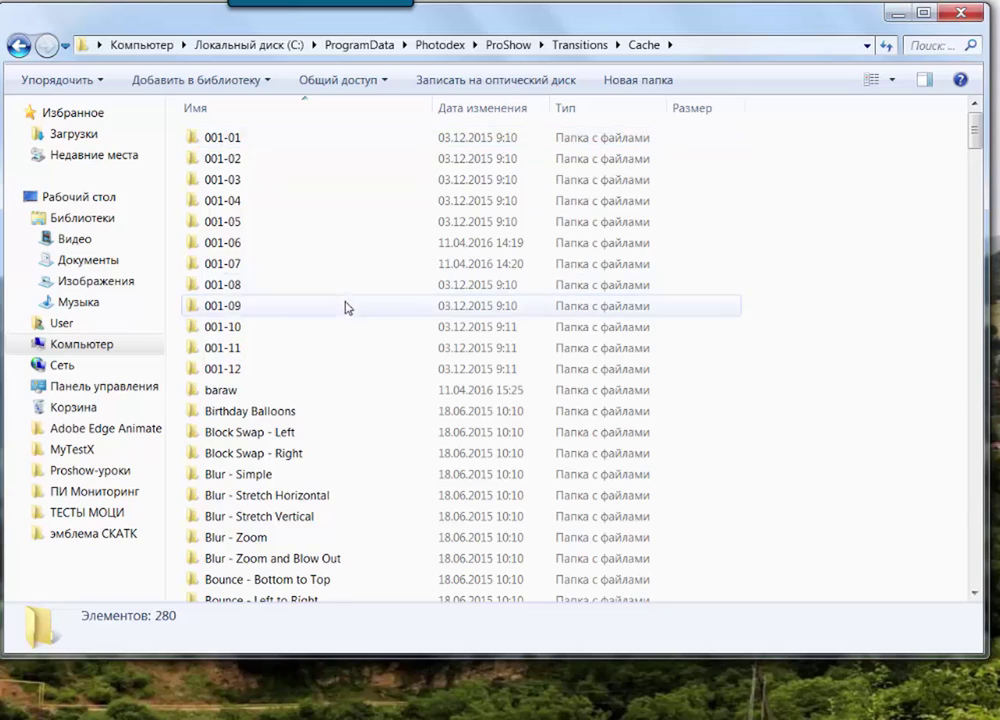
{"action": "scroll", "coordinate": [346, 335], "scroll_direction": "down", "scroll_amount": 10}
{"action": "scroll", "coordinate": [345, 361], "scroll_direction": "down", "scroll_amount": 20}
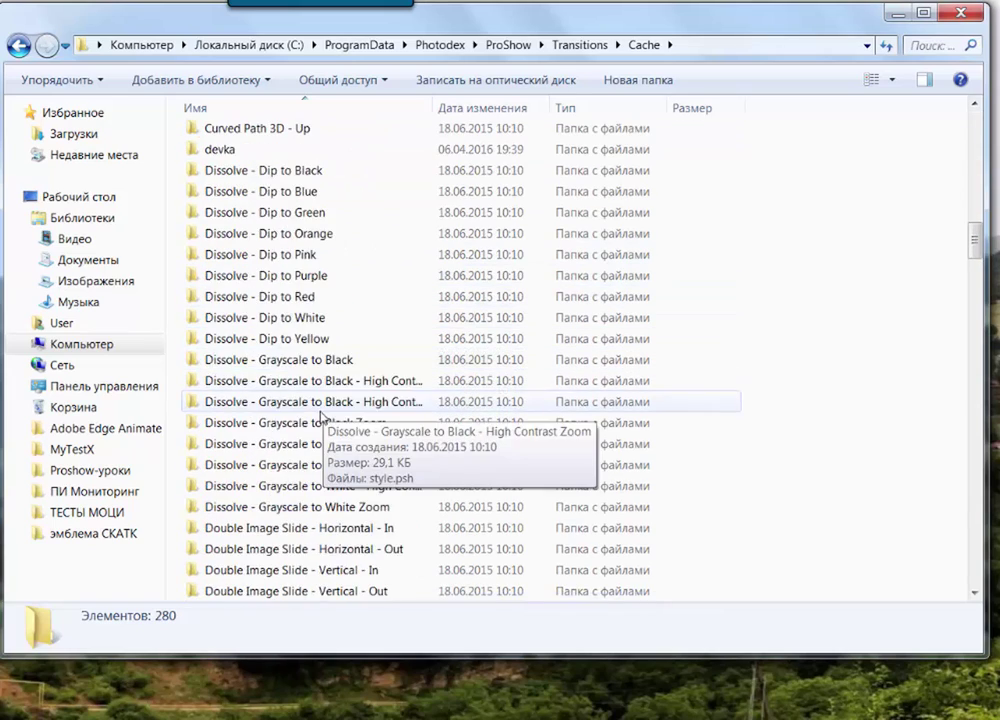
{"action": "scroll", "coordinate": [315, 441], "scroll_direction": "down", "scroll_amount": 10}
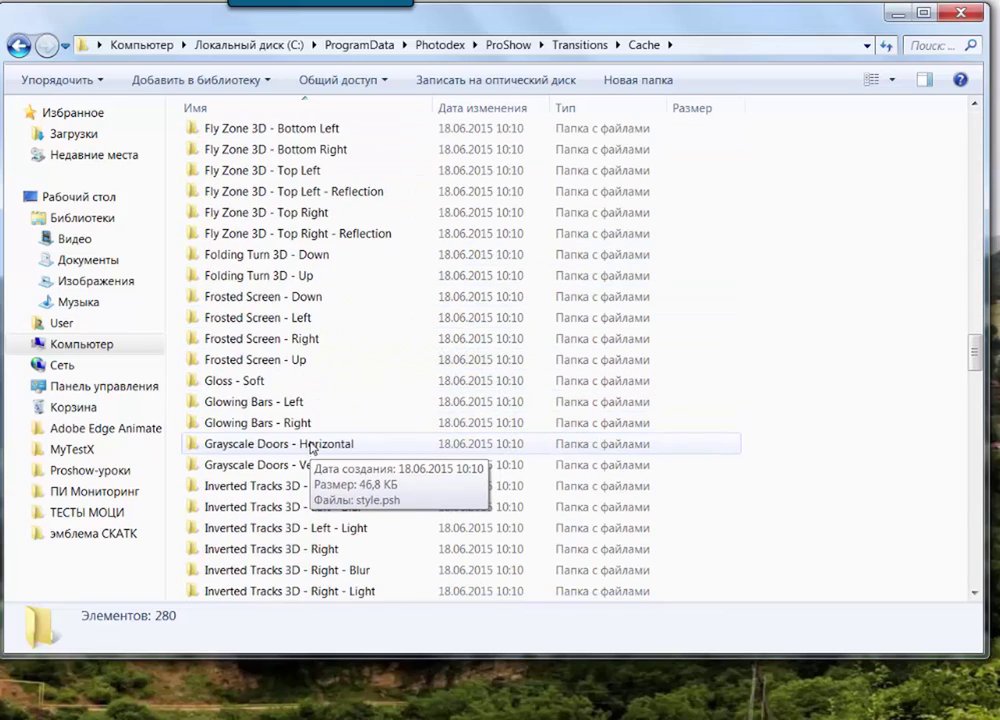
{"action": "scroll", "coordinate": [310, 447], "scroll_direction": "down", "scroll_amount": 20}
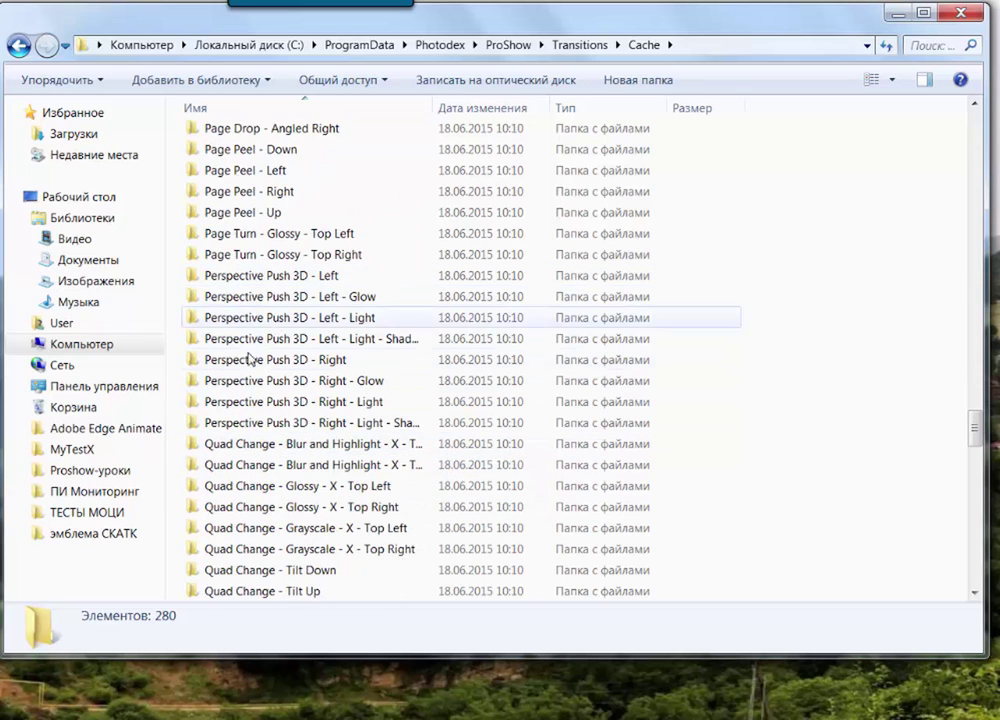
{"action": "scroll", "coordinate": [261, 404], "scroll_direction": "up", "scroll_amount": 4}
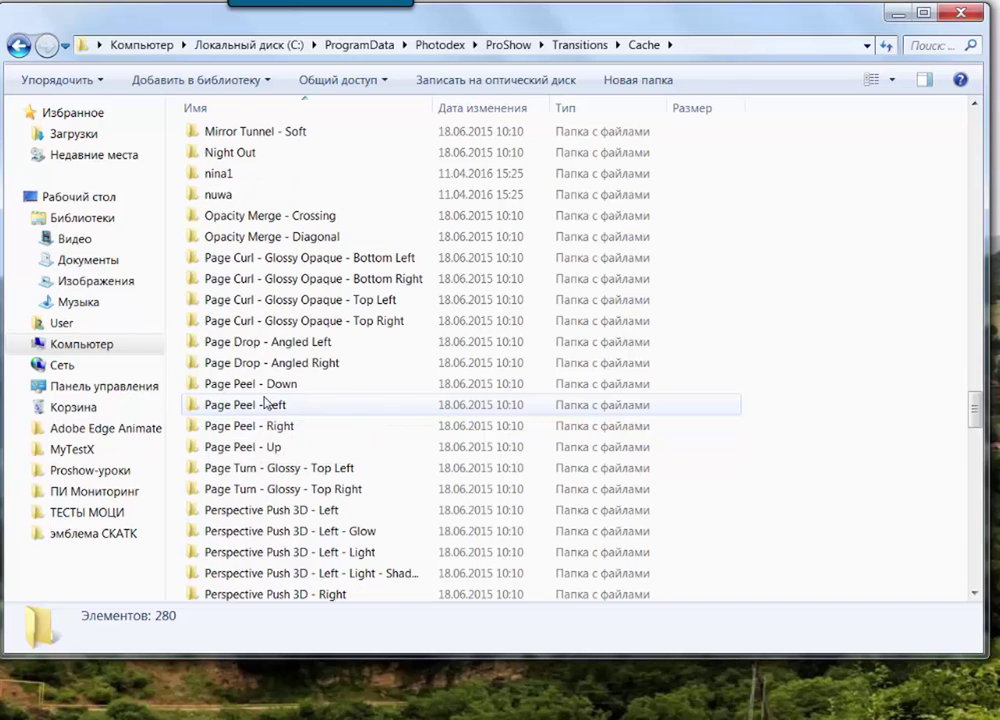
{"action": "scroll", "coordinate": [264, 404], "scroll_direction": "down", "scroll_amount": 11}
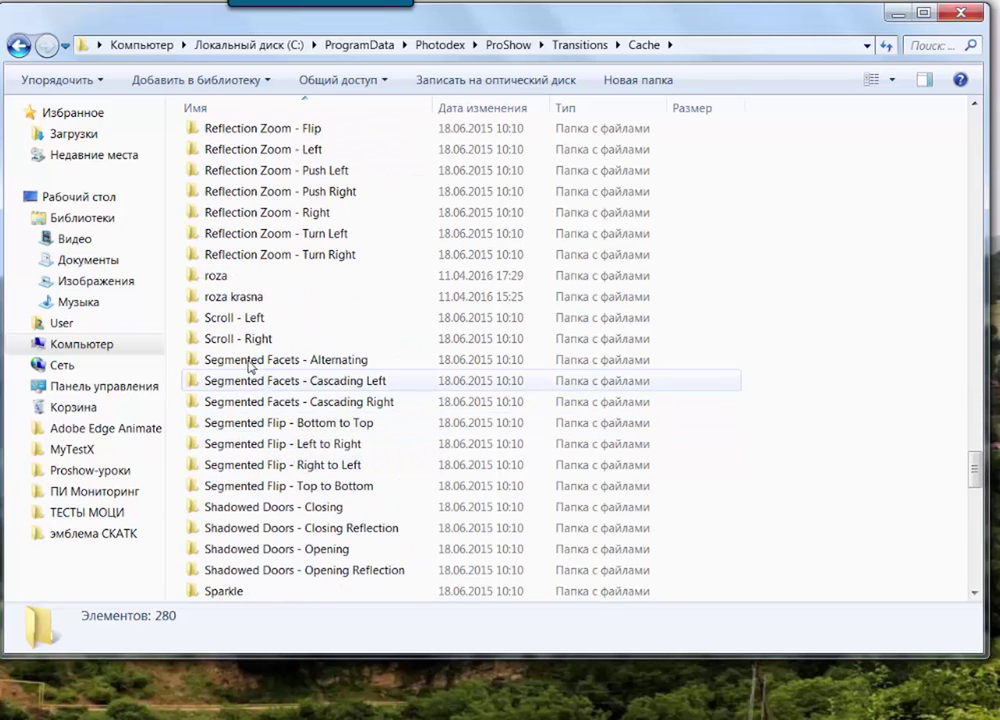
{"action": "left_click", "coordinate": [219, 279]}
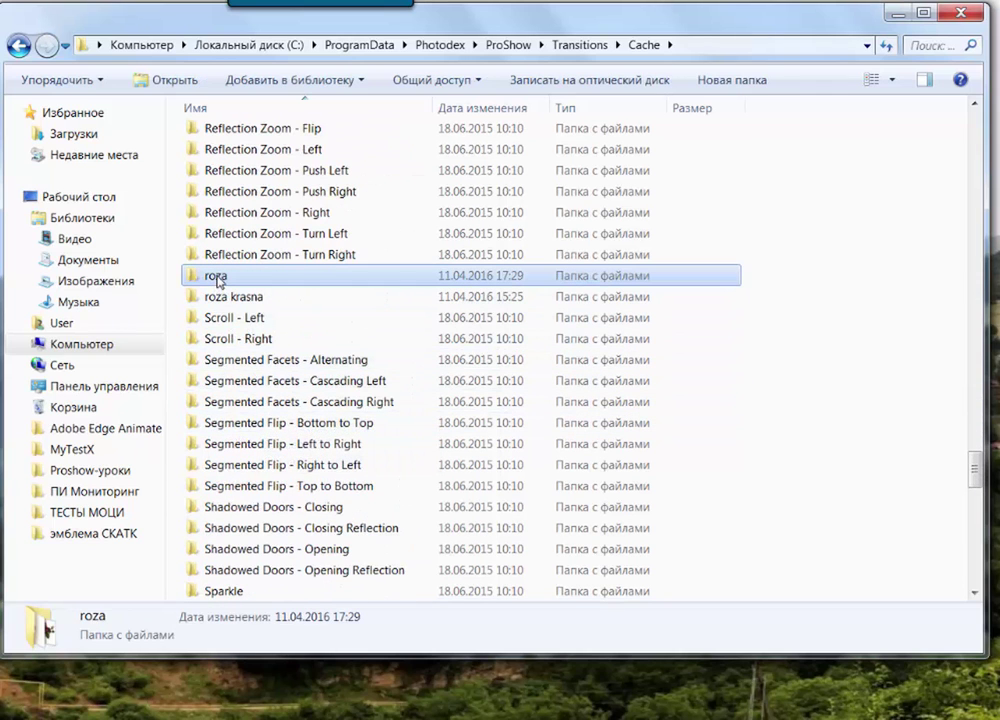
{"action": "double_click", "coordinate": [220, 280]}
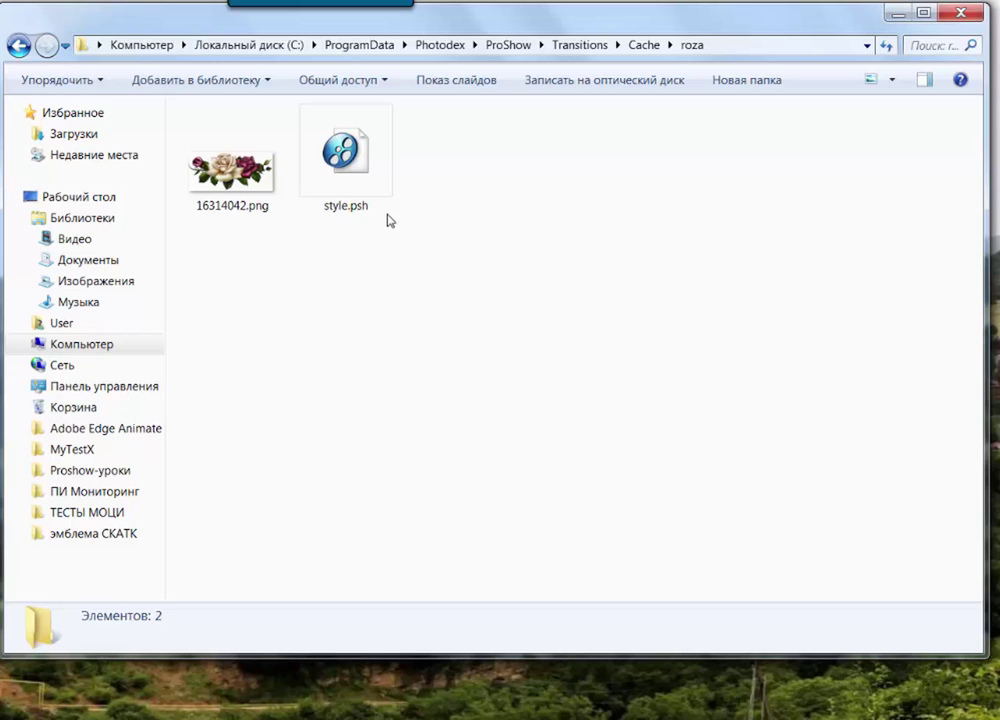
Open style.psh from the roza folder in ProShow Producer, discarding the changes to krow, and open the options of Slide 1.
{"action": "left_click", "coordinate": [368, 186]}
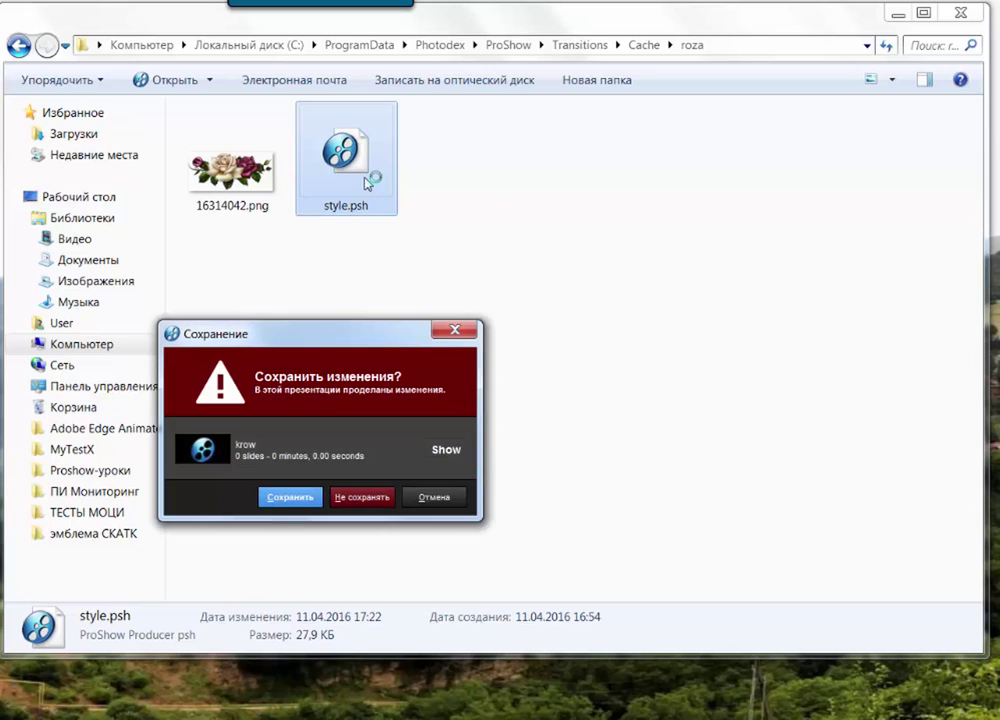
{"action": "left_click", "coordinate": [363, 497]}
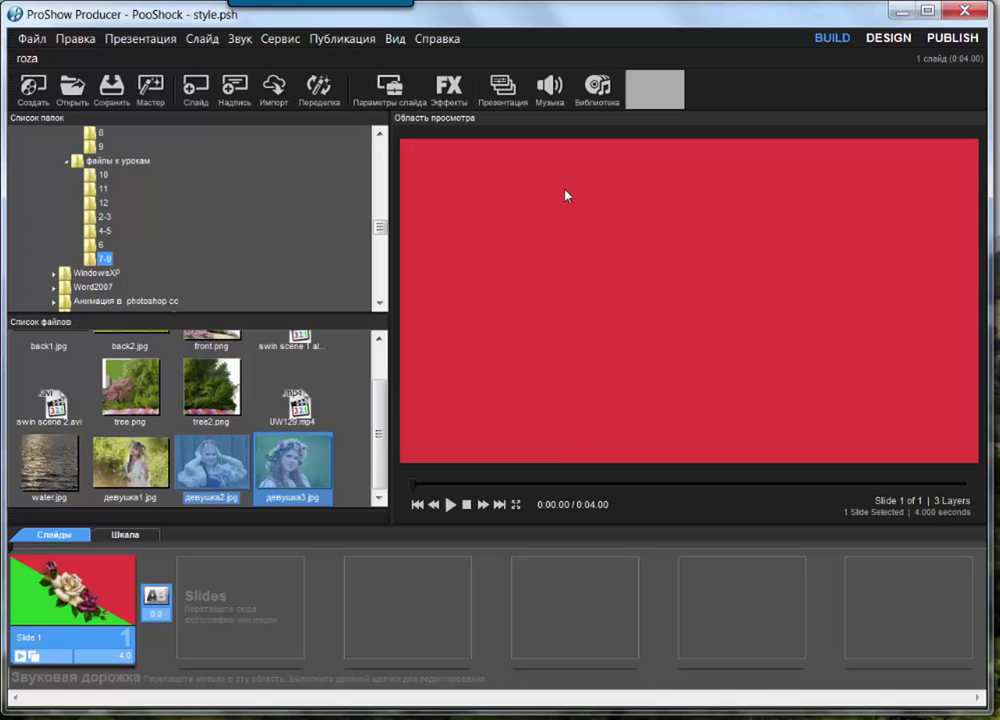
{"action": "double_click", "coordinate": [100, 605]}
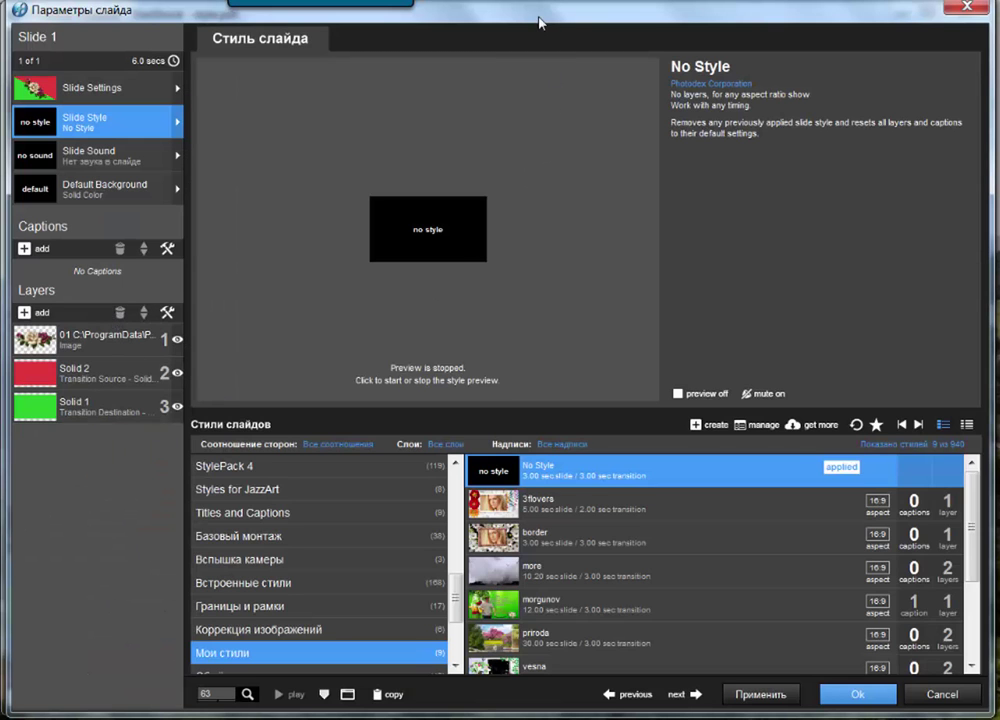
{"action": "mouse_move", "coordinate": [538, 22]}
{"action": "left_mouse_down"}
{"action": "mouse_move", "coordinate": [550, 20]}
{"action": "mouse_move", "coordinate": [542, 21]}
{"action": "left_mouse_up"}
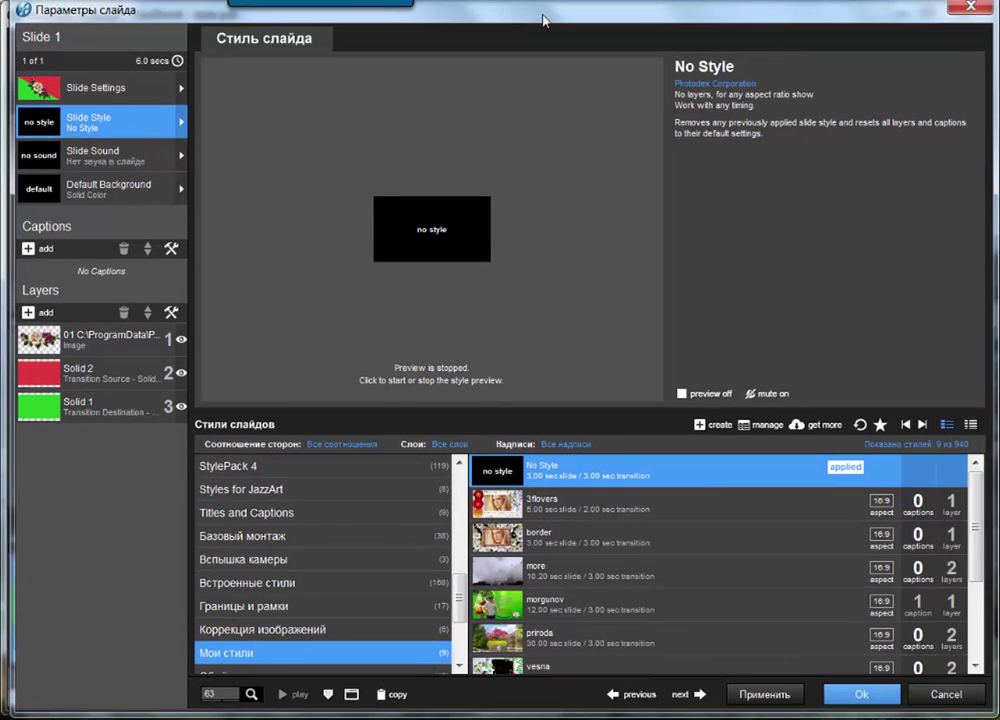